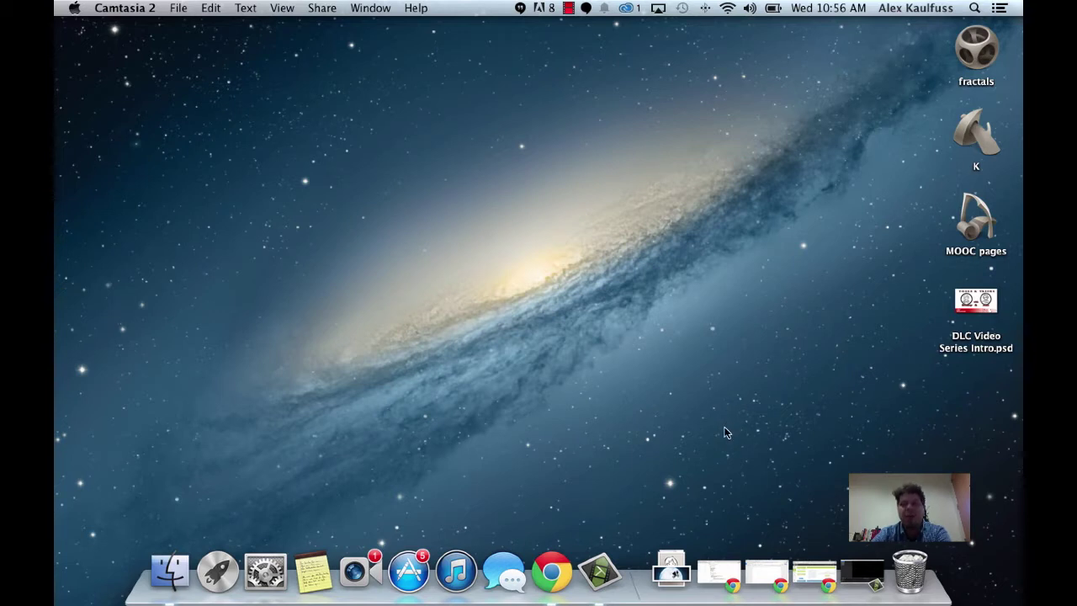
Step: Restore the Chrome window, browse the generator code on dlc_code.html, and enlarge the page
left_click(722, 572)
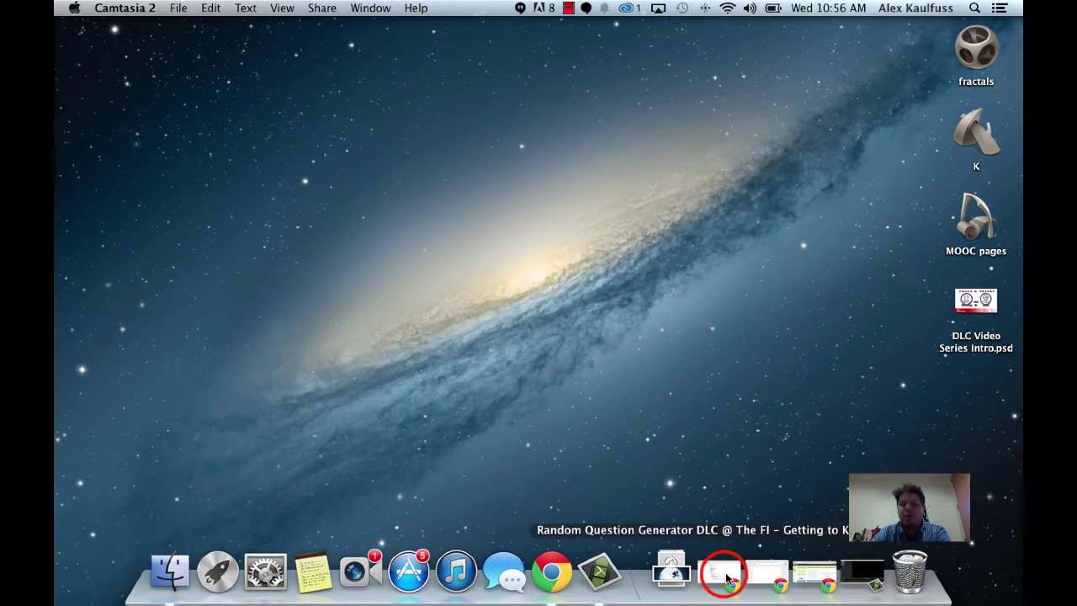
scroll(247, 277, "up", 5)
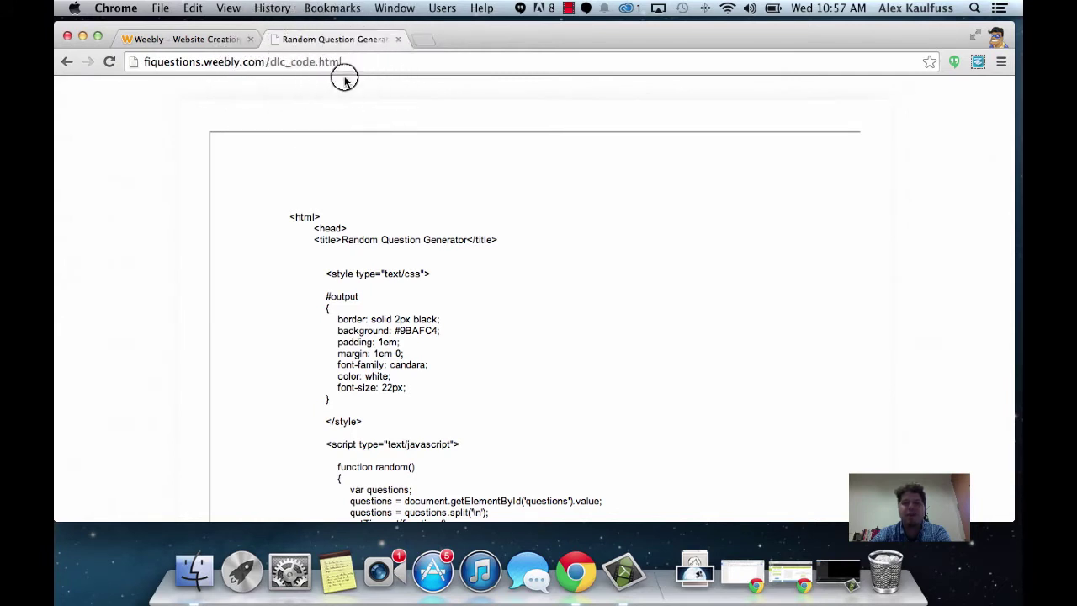
scroll(180, 265, "down", 5)
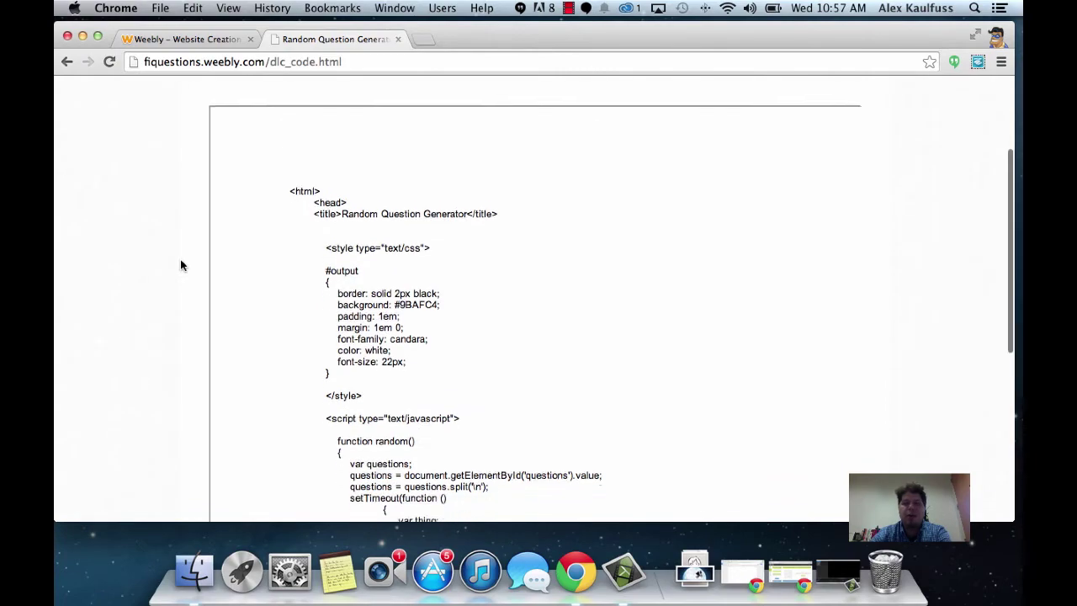
scroll(180, 265, "down", 4)
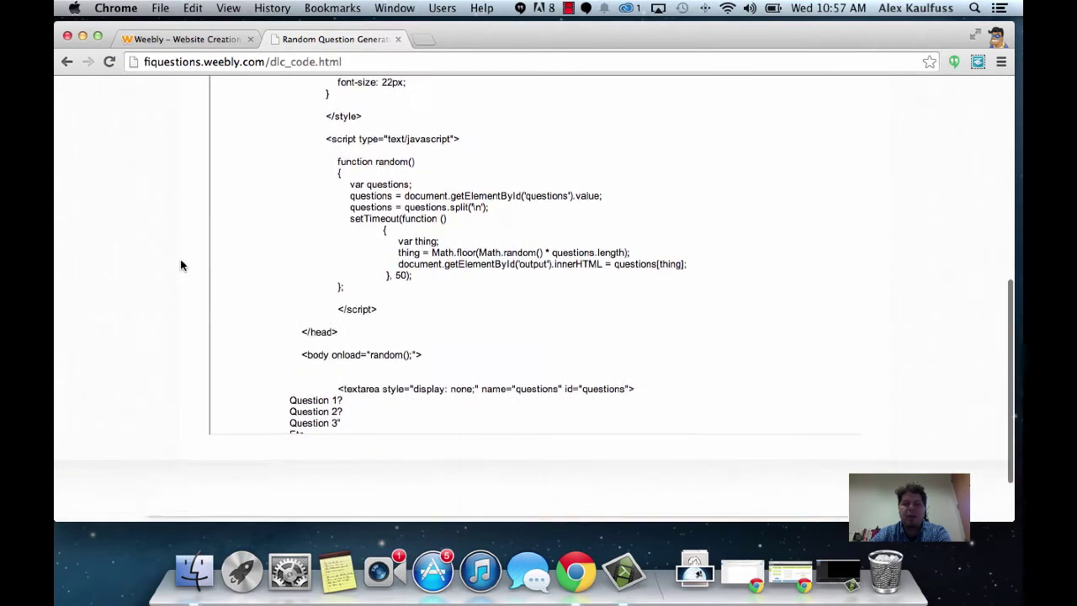
scroll(180, 265, "up", 4)
scroll(180, 265, "up", 6)
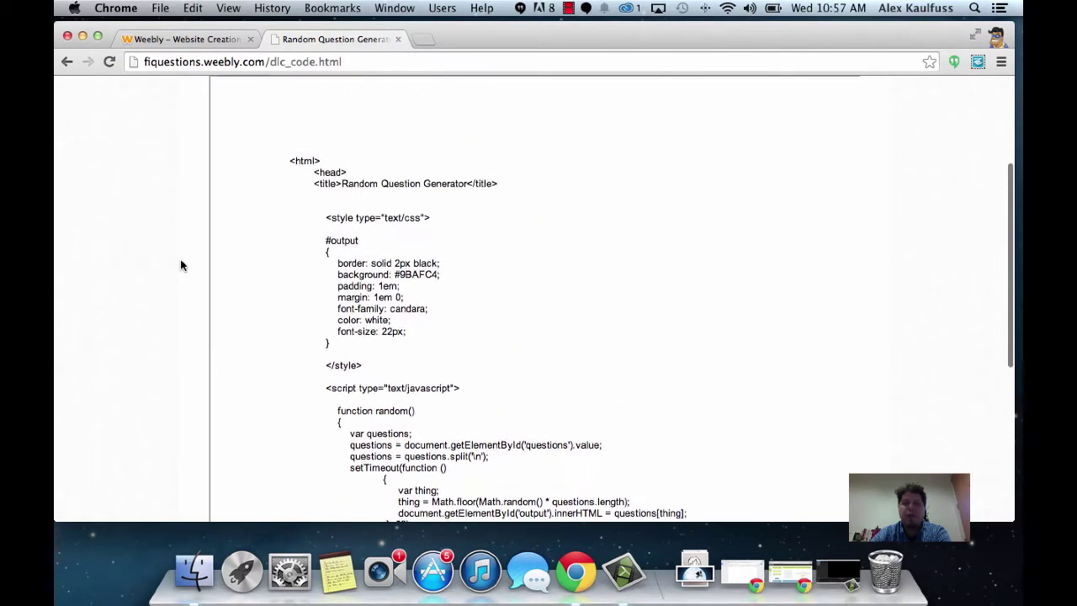
scroll(241, 278, "down", 2)
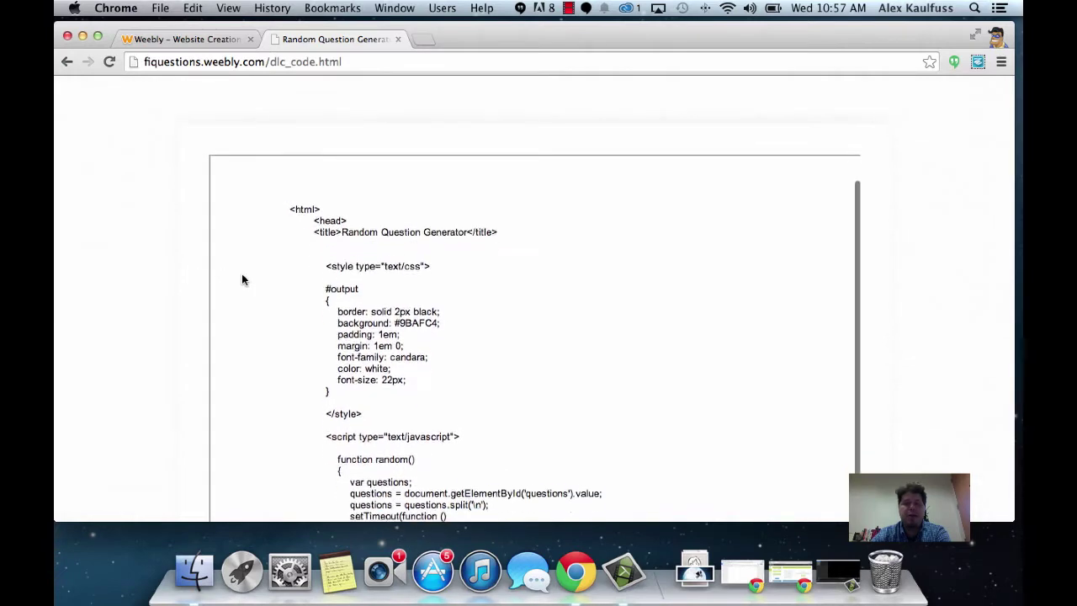
scroll(241, 279, "up", 2)
scroll(183, 278, "down", 3)
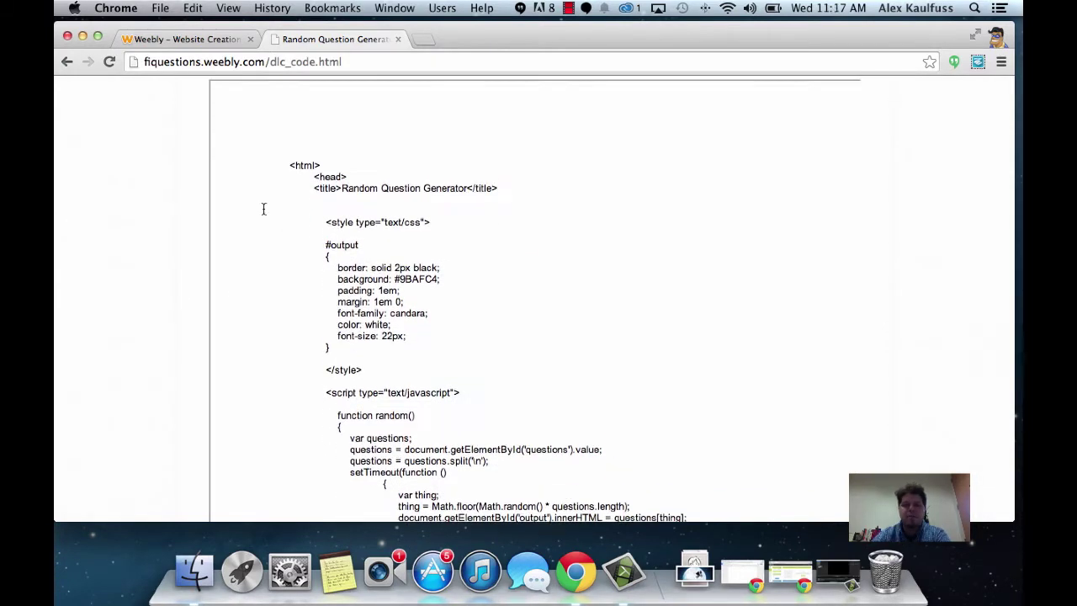
scroll(263, 209, "down", 3)
scroll(264, 208, "down", 2)
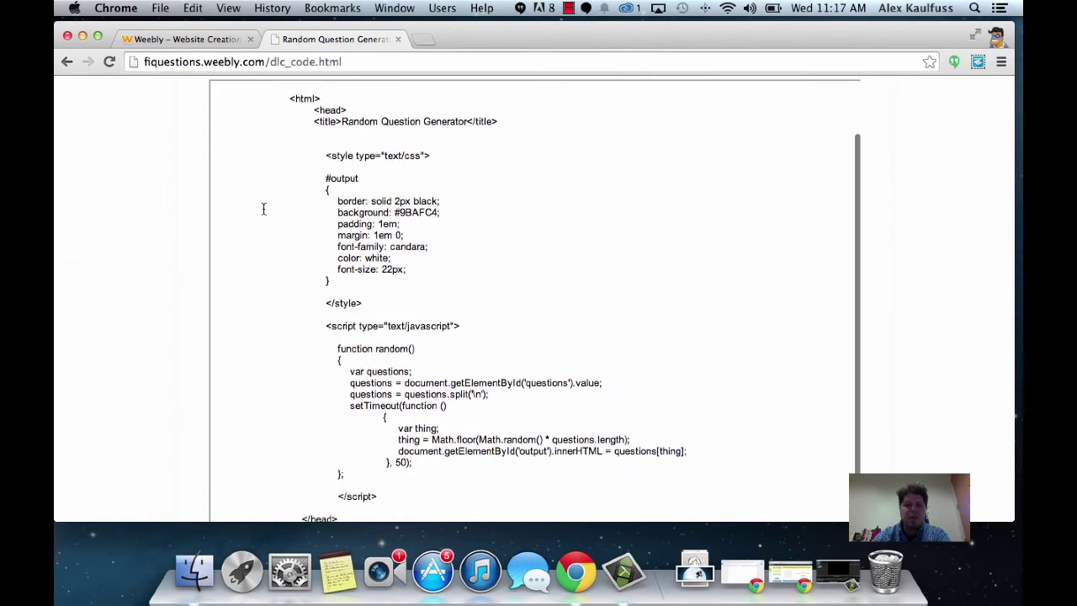
scroll(263, 208, "up", 2)
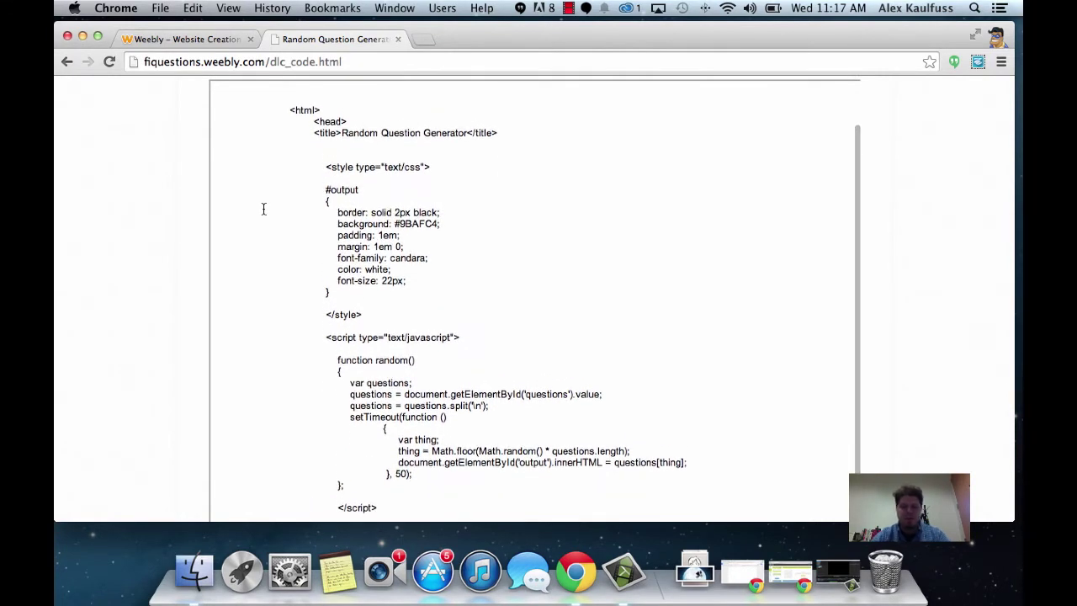
key("super+equal")
key("super+equal")
key("super+equal")
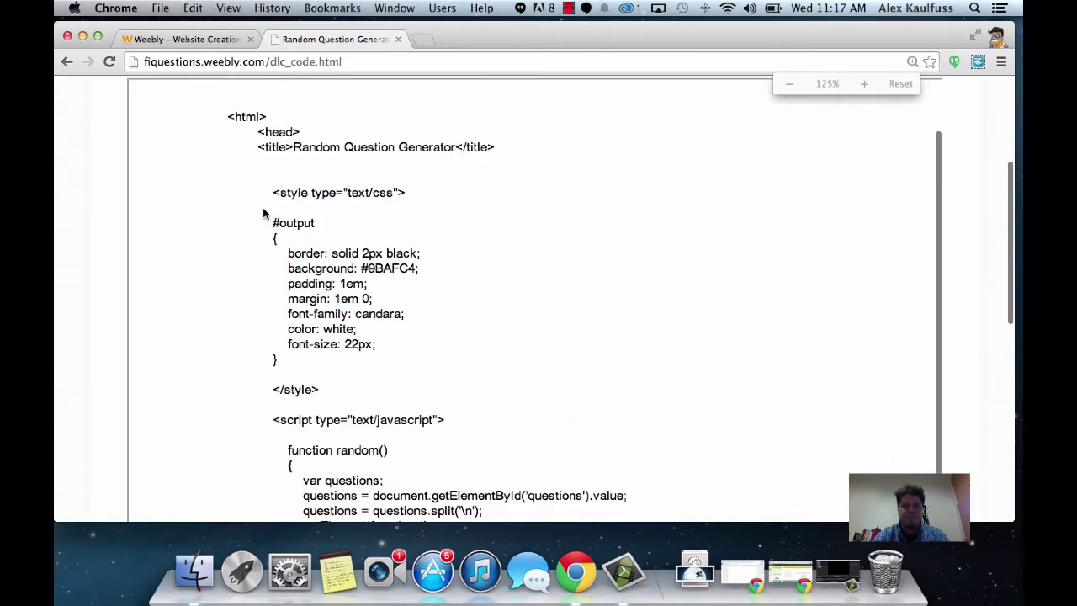
Step: Read down through the zoomed CSS, JavaScript and sample-questions textarea code
scroll(228, 277, "down", 1)
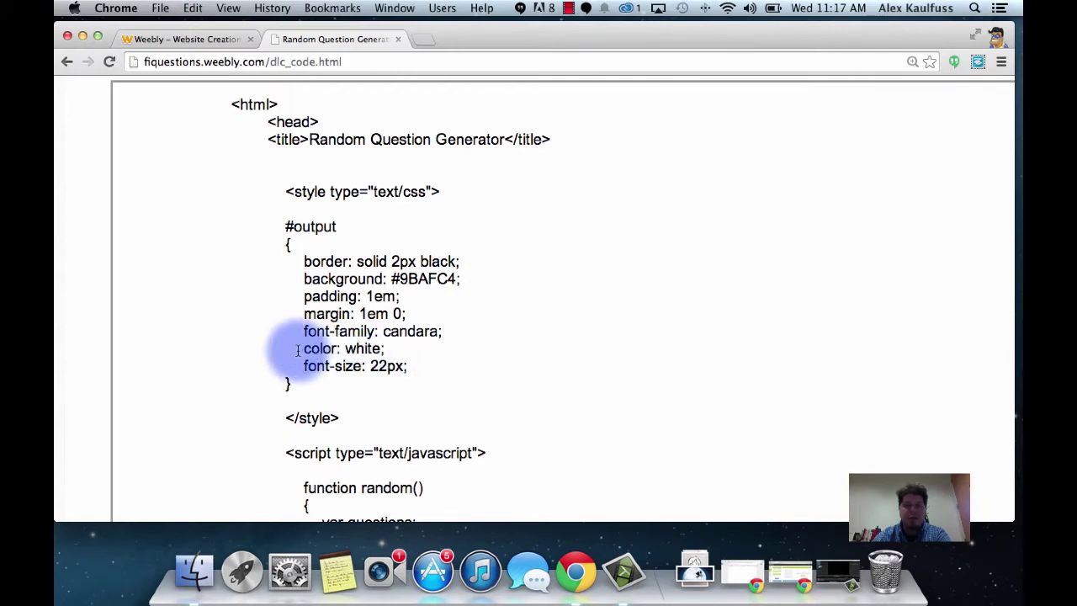
scroll(206, 356, "down", 5)
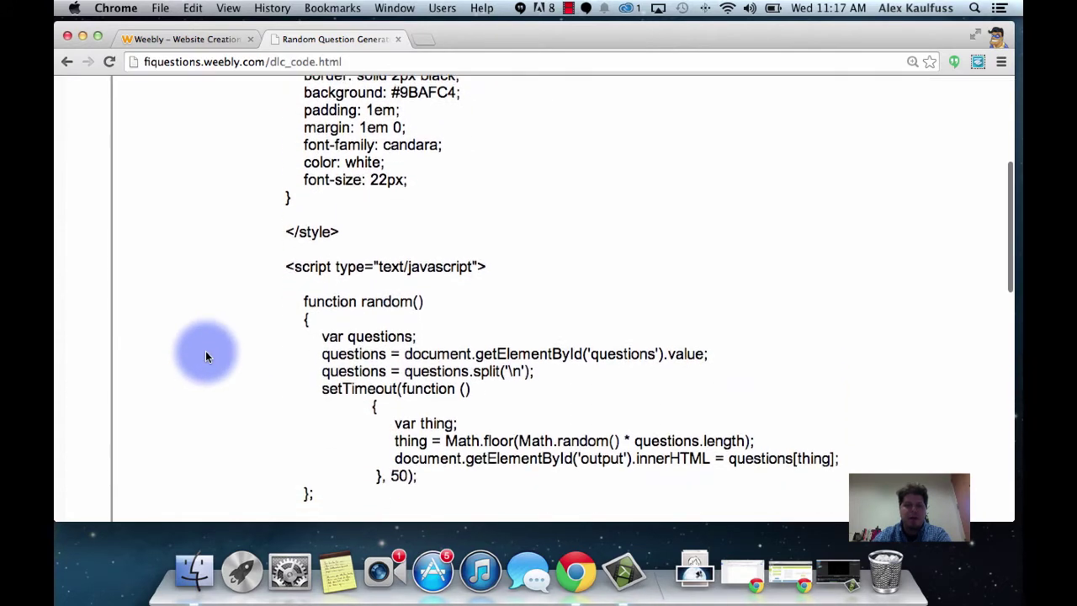
scroll(205, 350, "down", 3)
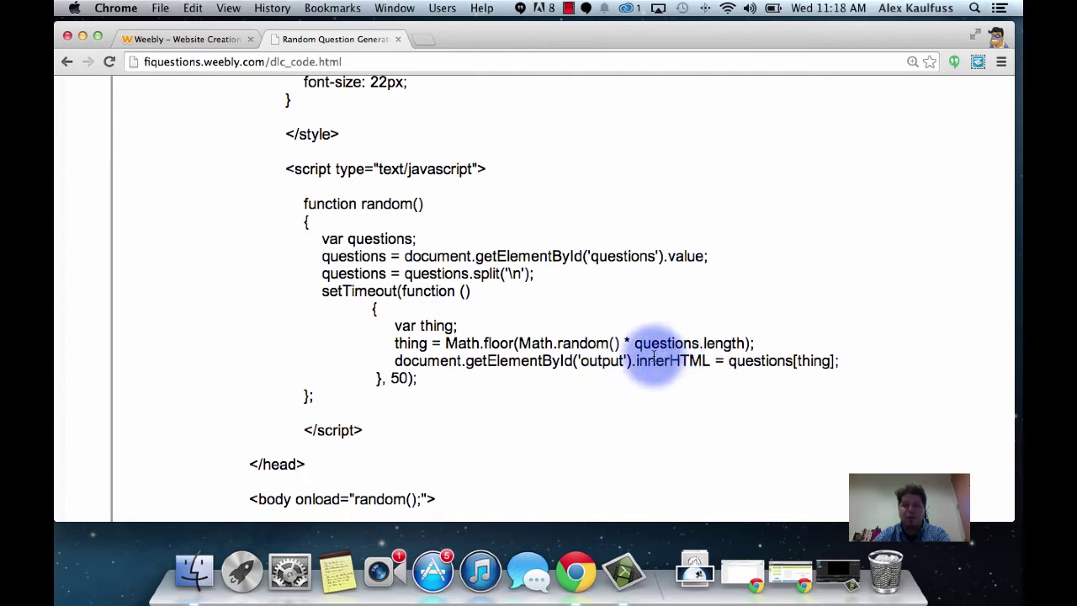
scroll(202, 413, "down", 6)
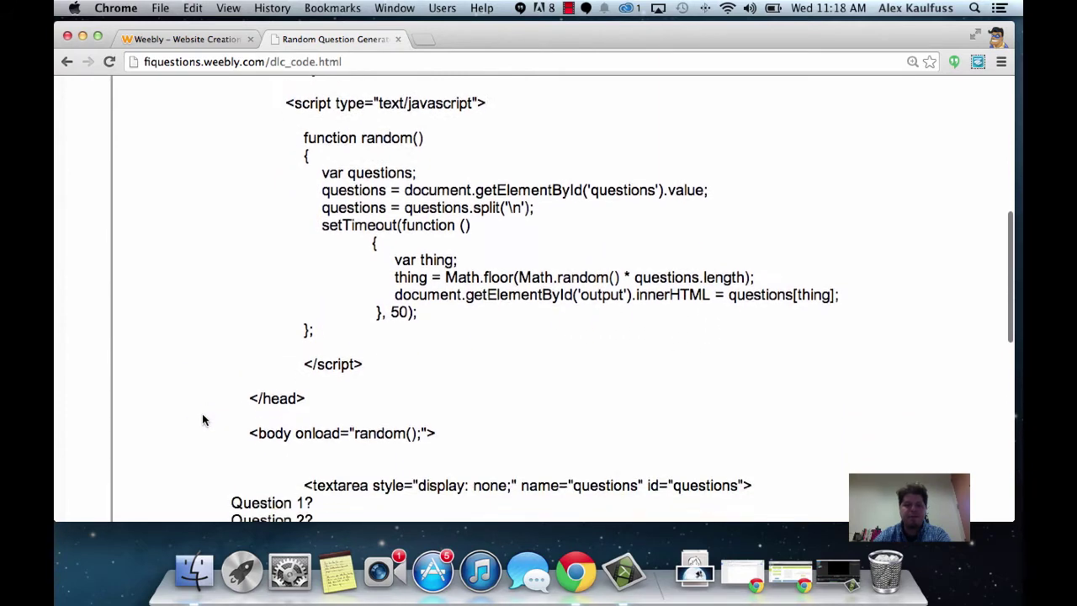
scroll(202, 414, "down", 2)
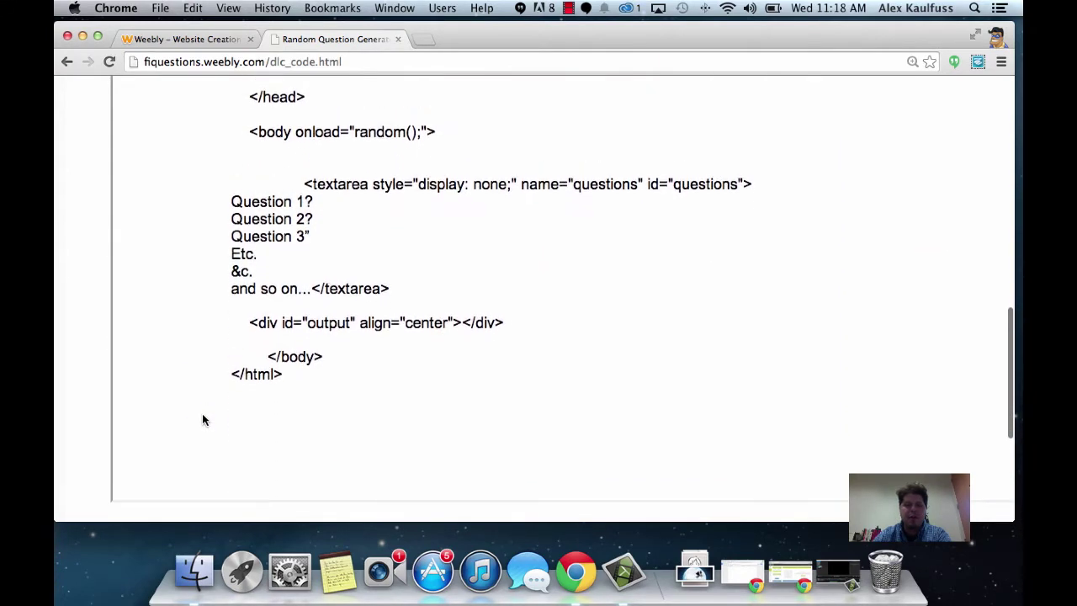
scroll(188, 383, "up", 1)
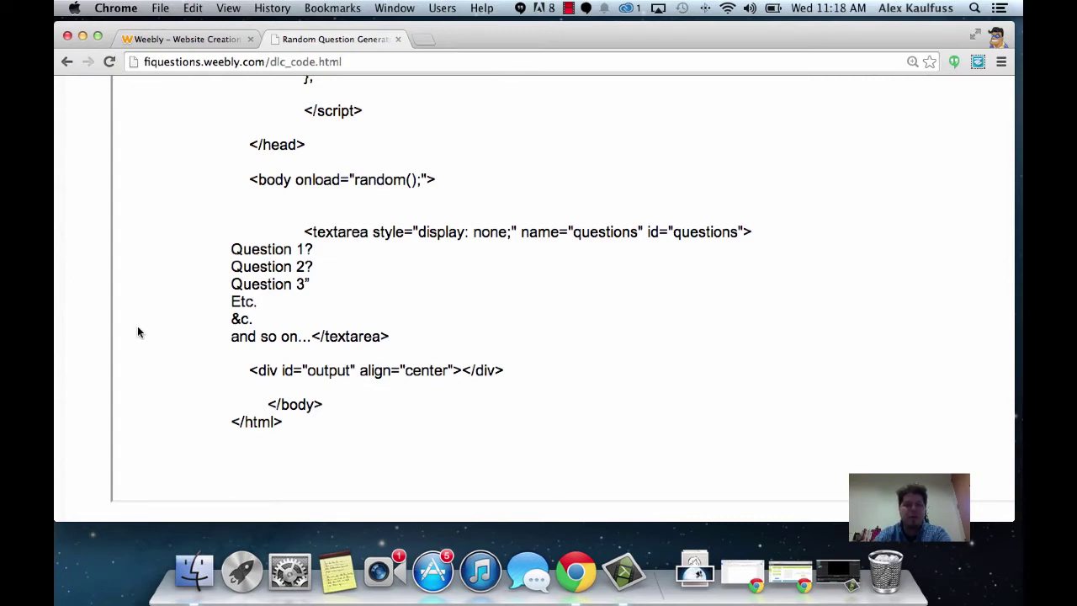
scroll(137, 329, "up", 2)
Step: Reset the page zoom and copy the entire Random Question Generator source
key("super+minus")
key("super+minus")
key("super+minus")
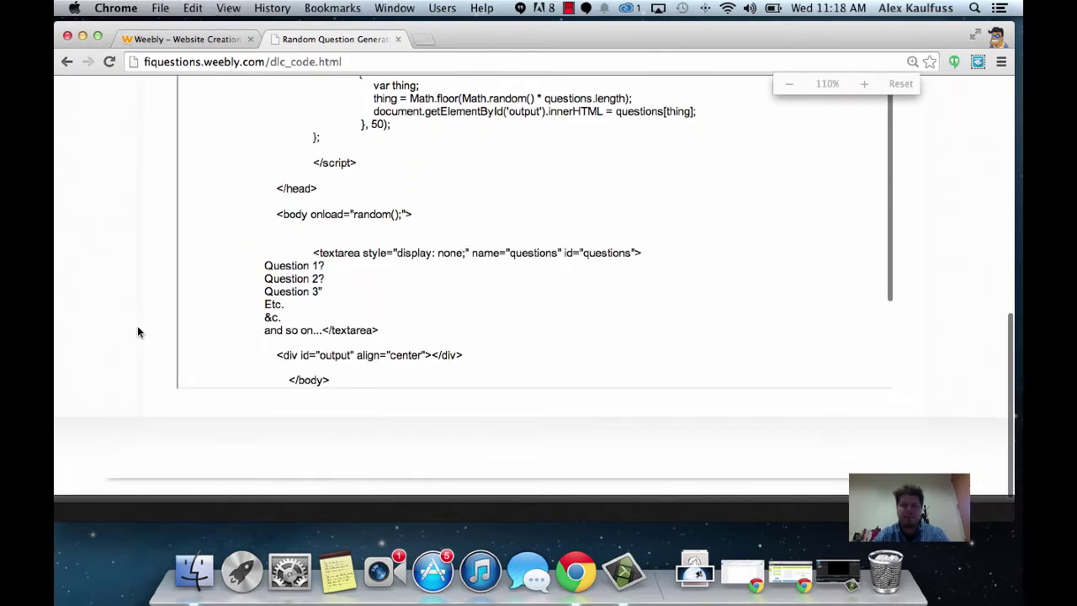
scroll(158, 328, "up", 10)
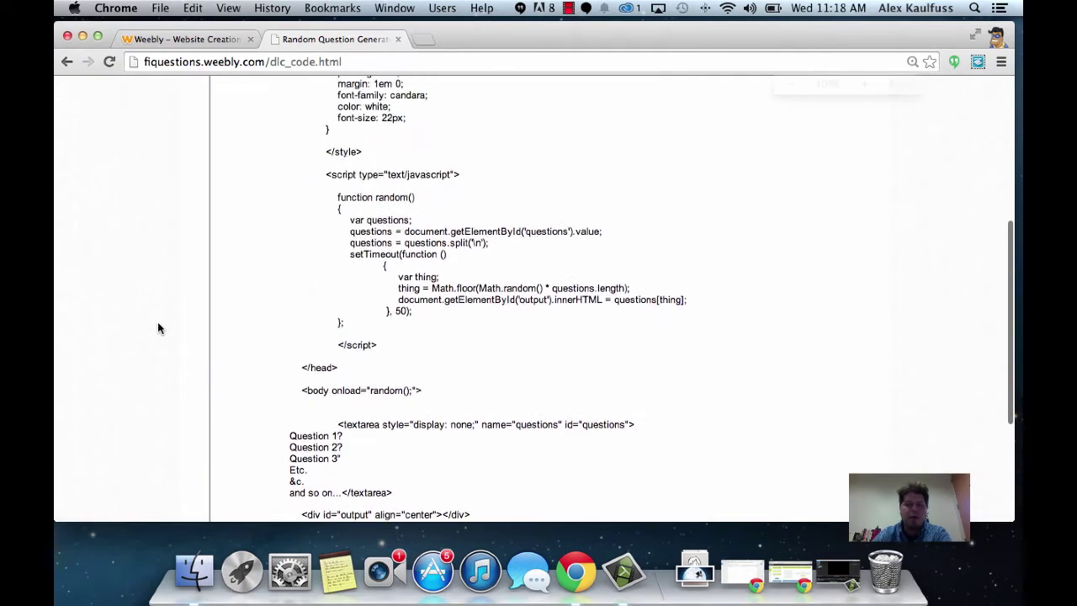
left_click(308, 319)
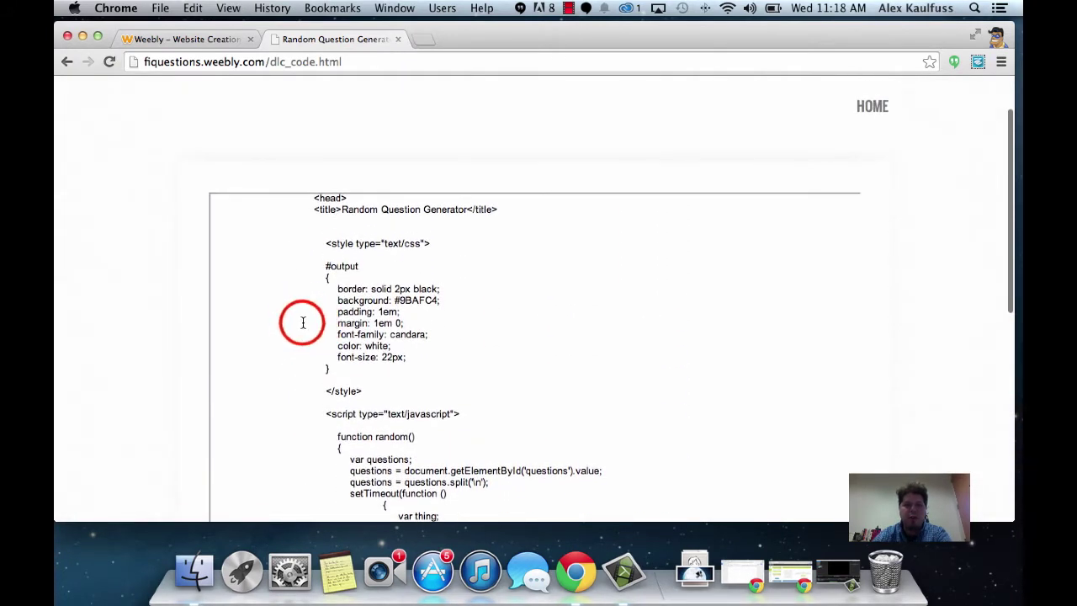
left_click(302, 322)
key("super+a")
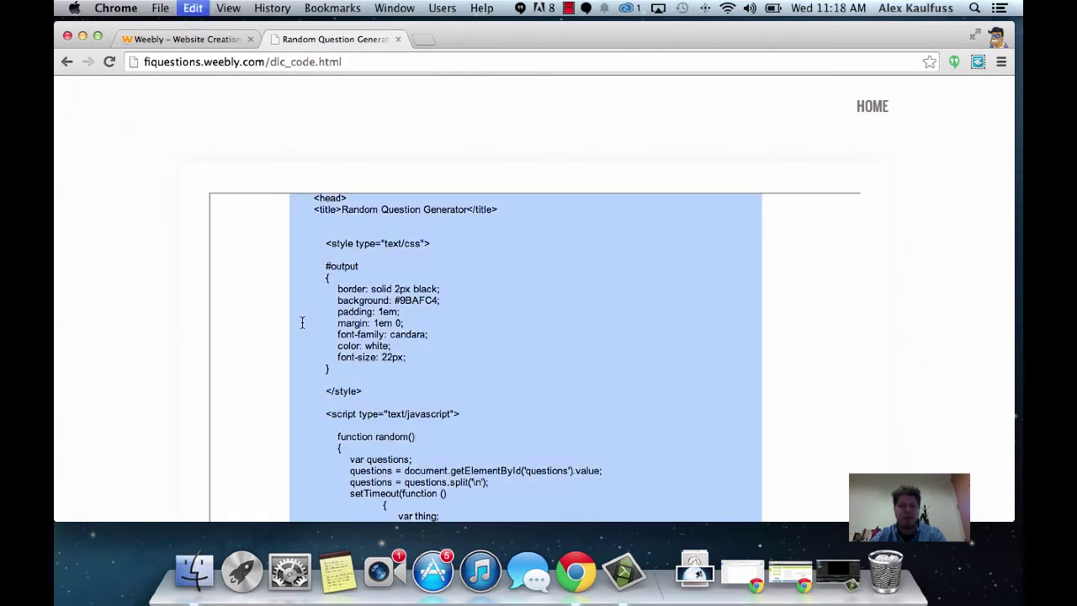
key("super+c")
scroll(168, 335, "down", 3)
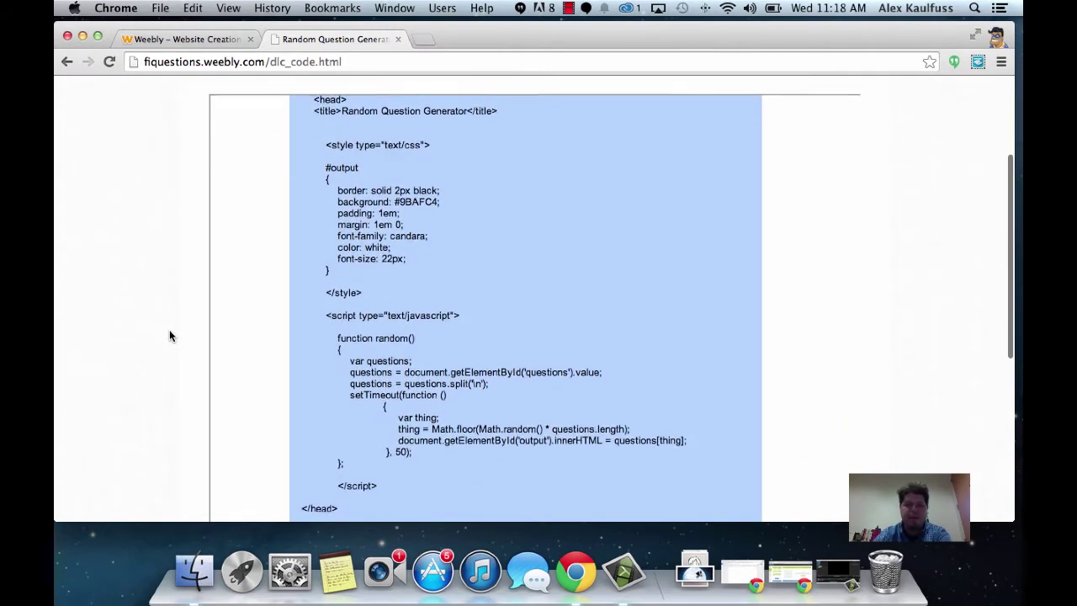
scroll(169, 336, "down", 1)
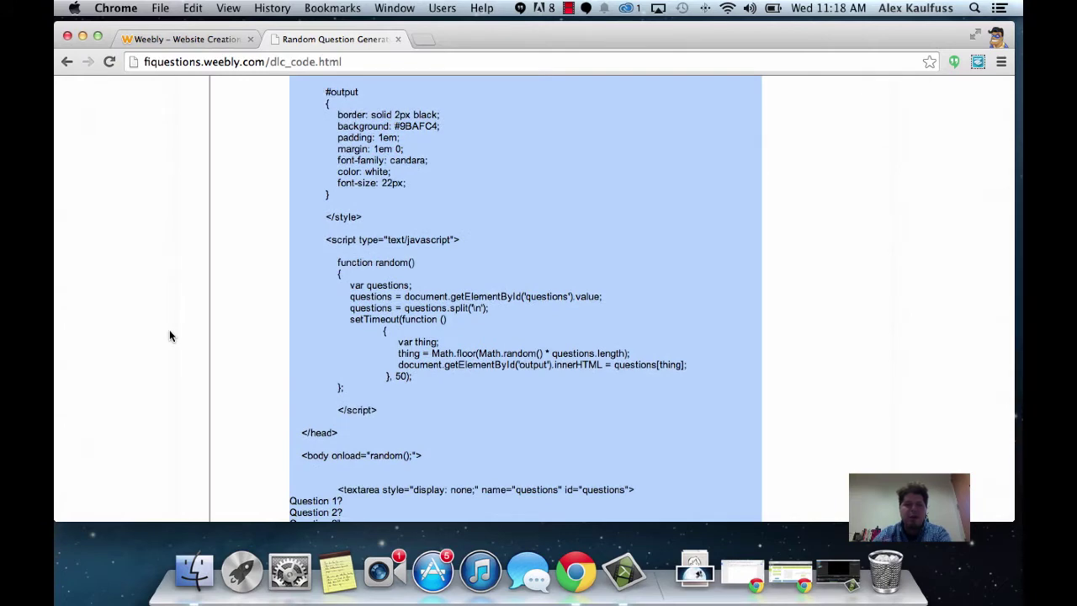
Step: Paste the generator HTML into the blank untitled Google Doc
left_click(743, 571)
left_click(338, 291)
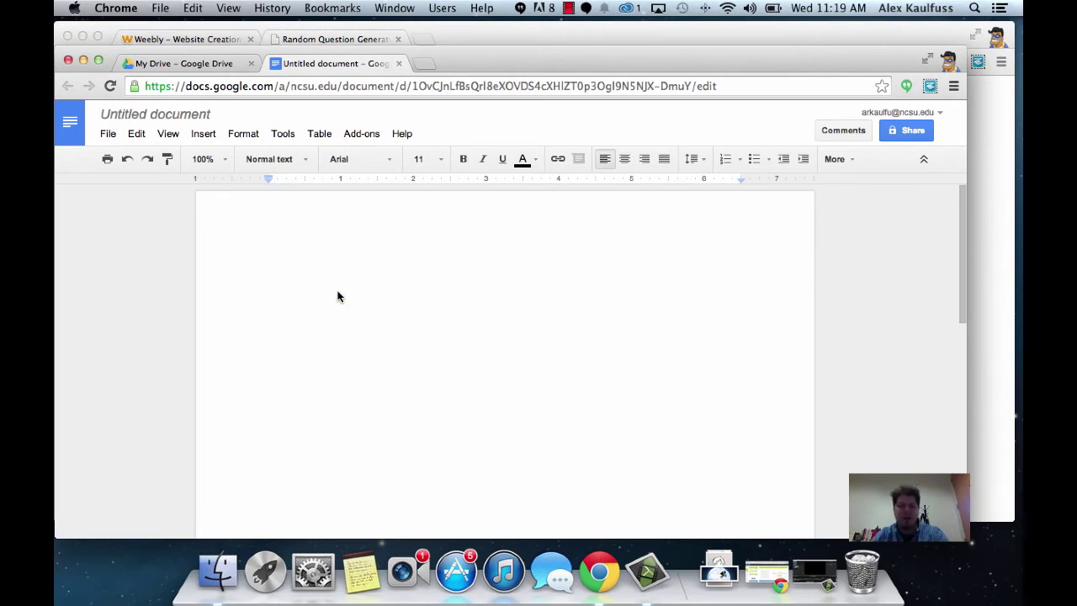
key("super+v")
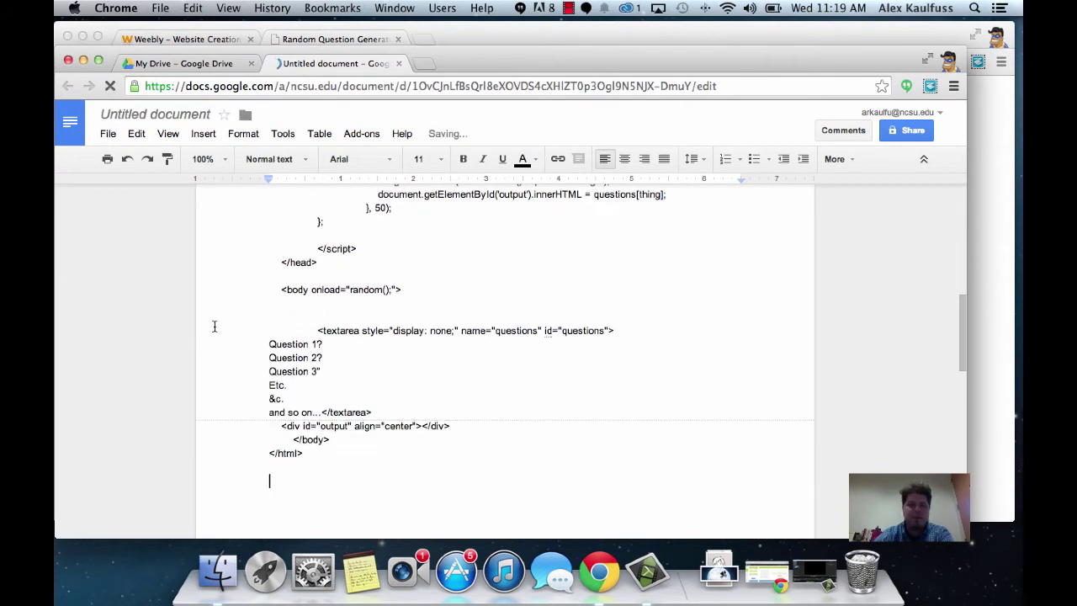
Step: Scroll through the pasted code down to the placeholder questions in the textarea
scroll(213, 326, "up", 10)
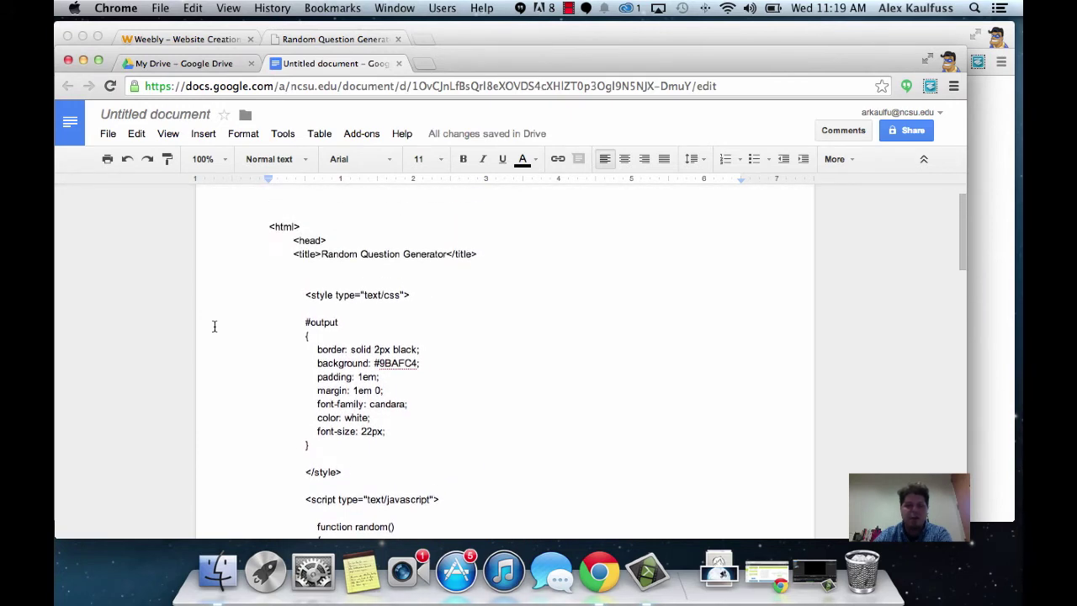
scroll(214, 326, "down", 3)
scroll(214, 326, "down", 8)
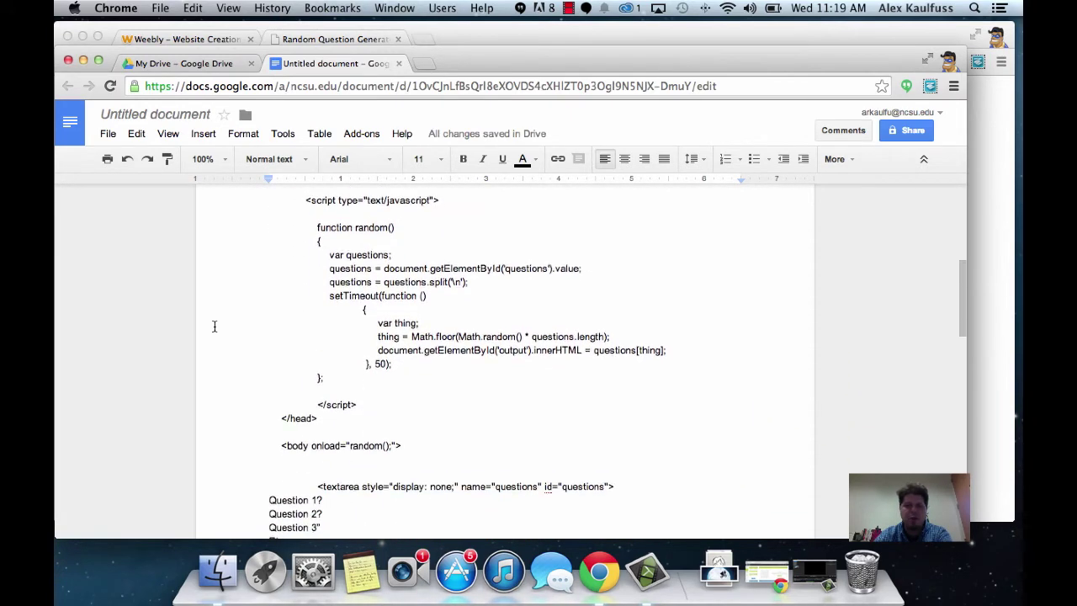
scroll(214, 326, "down", 3)
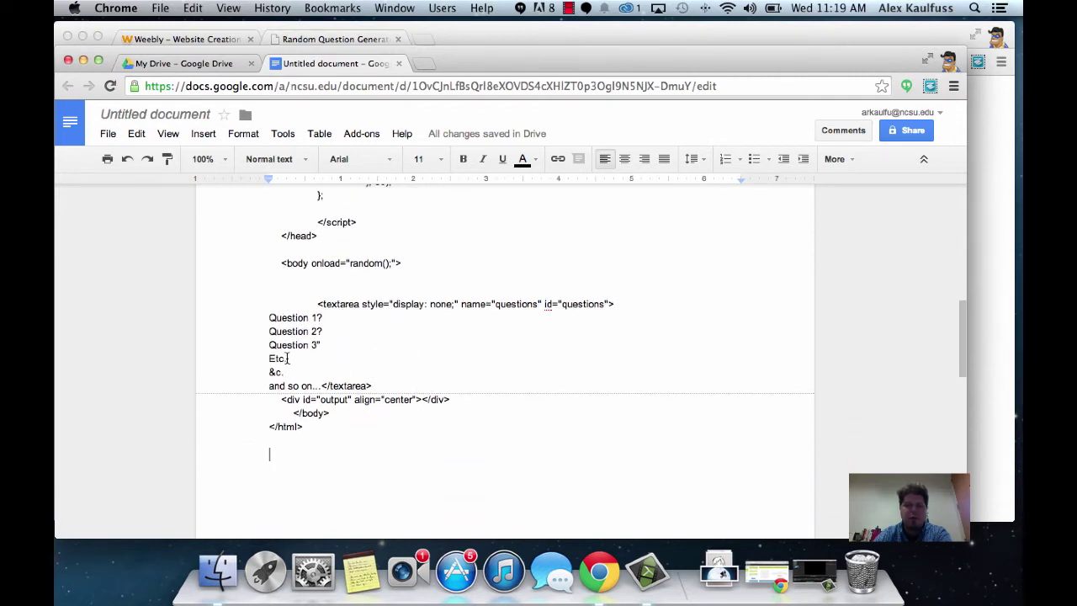
scroll(247, 355, "up", 12)
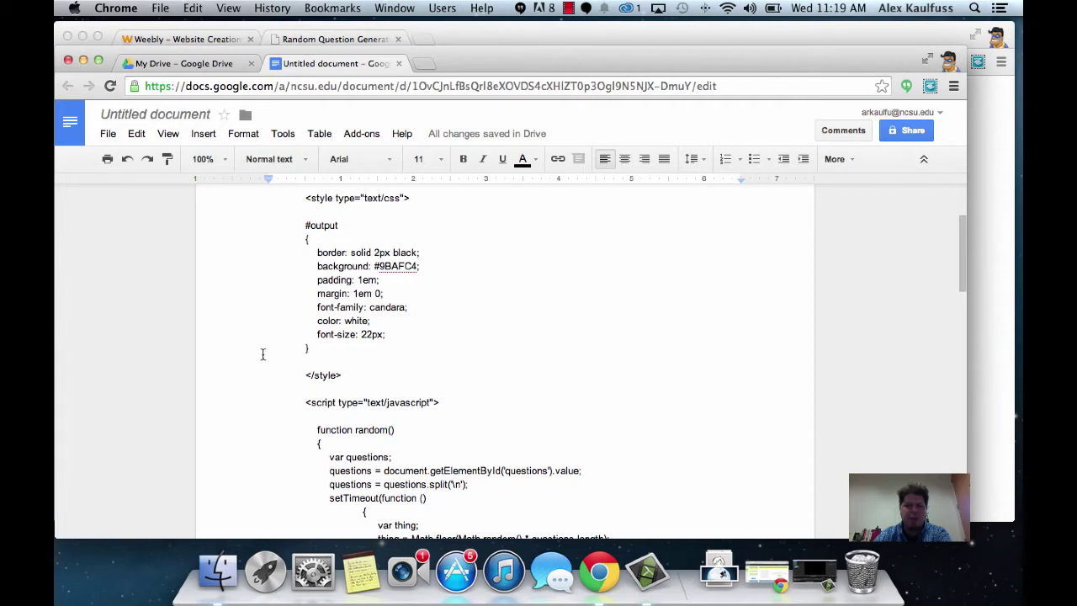
scroll(264, 378, "down", 10)
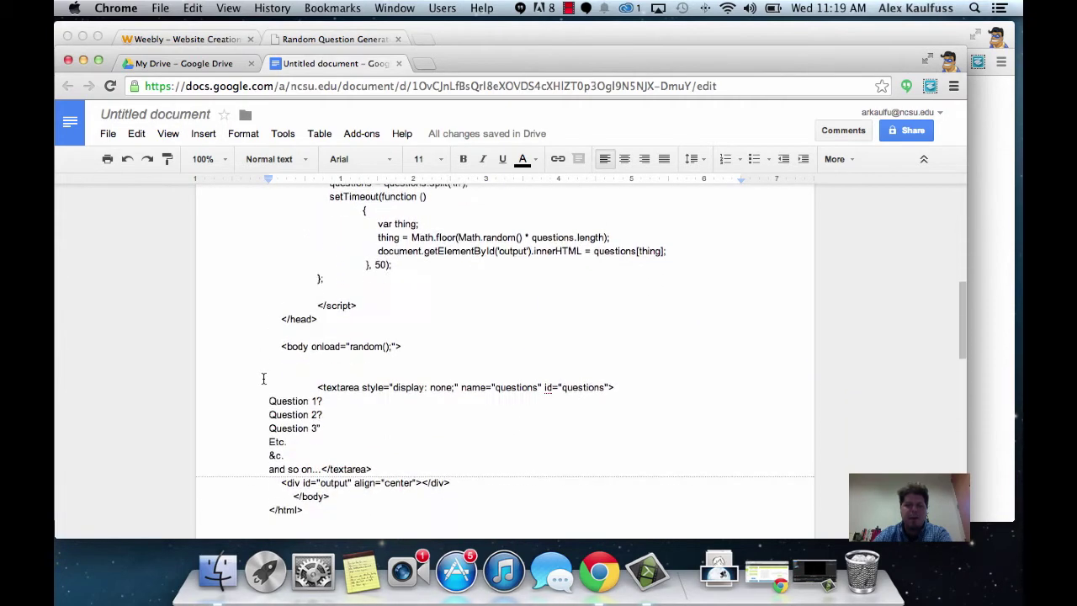
scroll(256, 381, "down", 2)
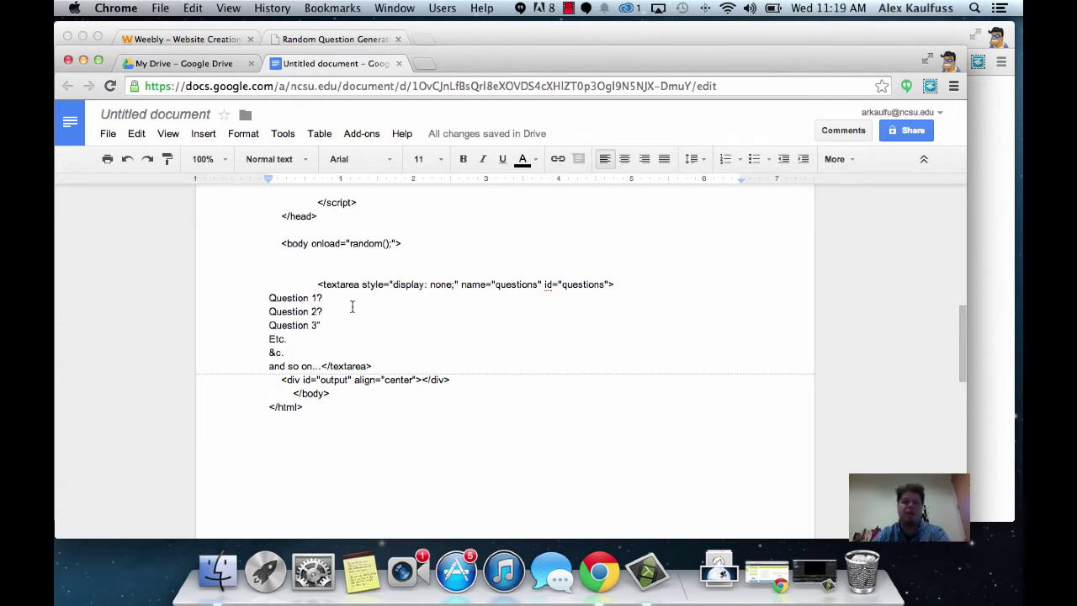
scroll(368, 317, "down", 2)
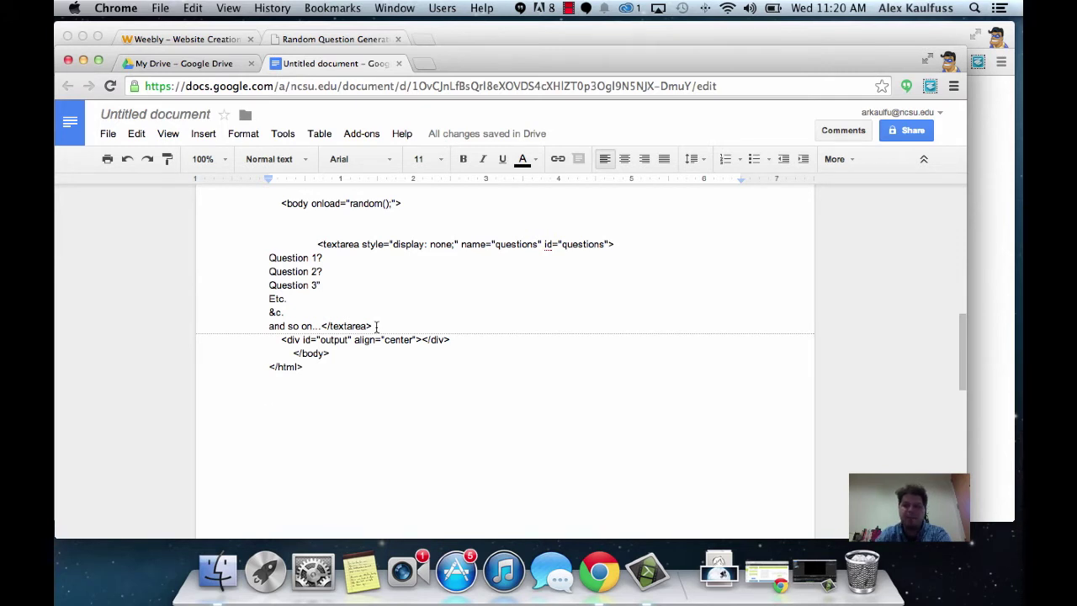
left_click(262, 256)
Step: Replace the placeholder lines with 'What is your favorite color?' and 'Where do you like to go on vacations?'
left_click_drag(262, 256, 318, 325)
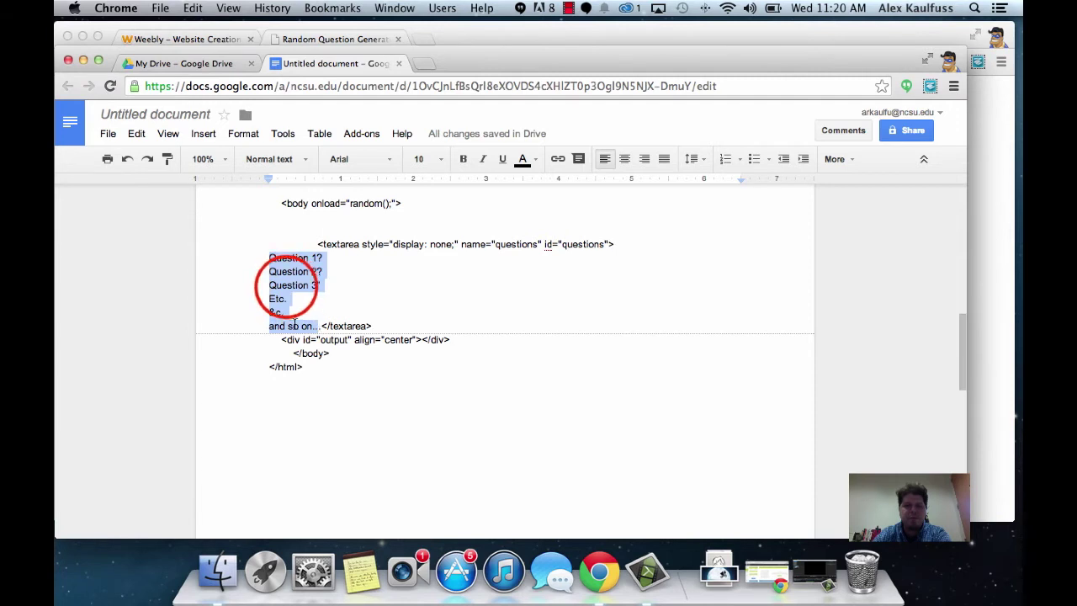
left_click_drag(269, 257, 313, 258)
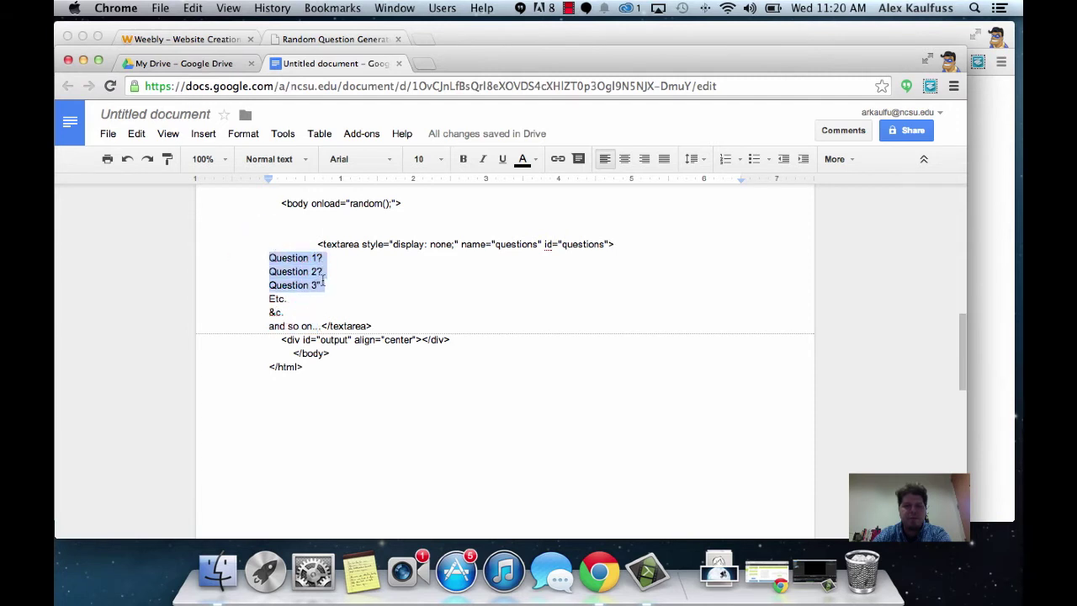
left_click_drag(323, 283, 323, 318)
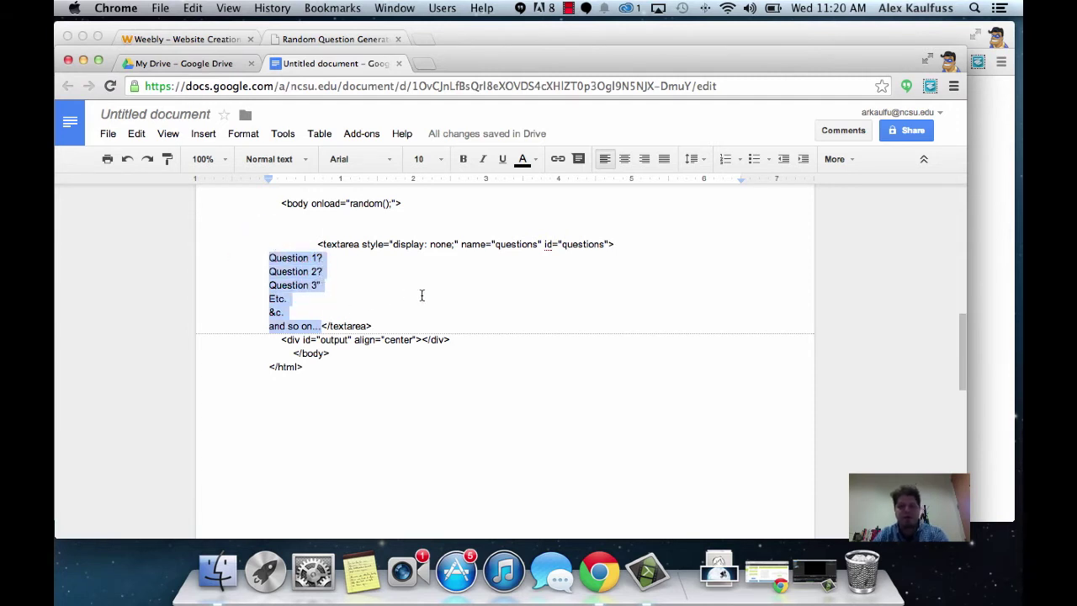
type("What is ")
type("your favor")
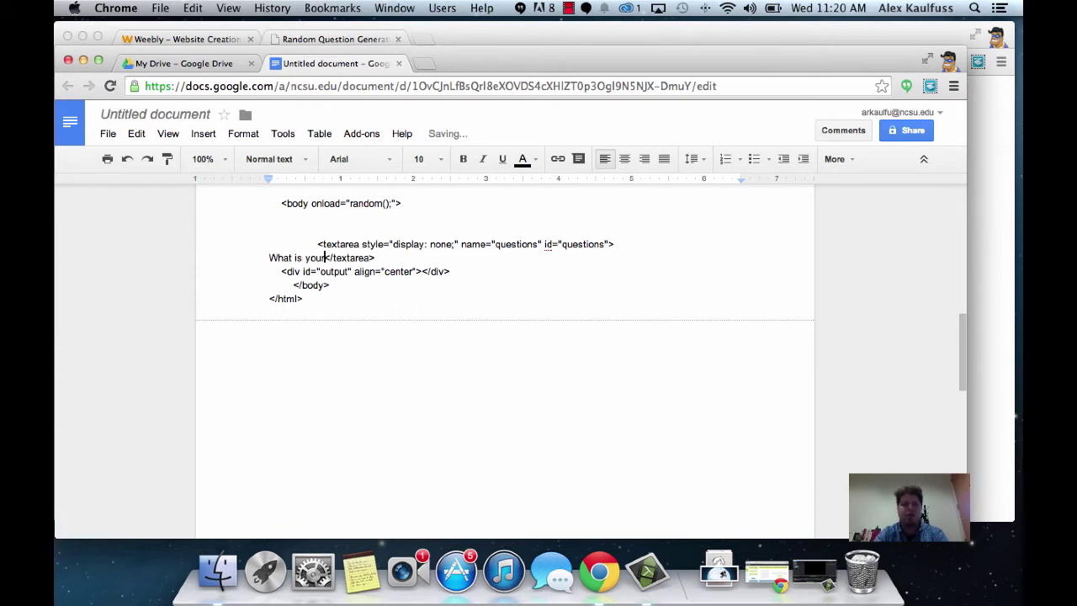
type("ite color?")
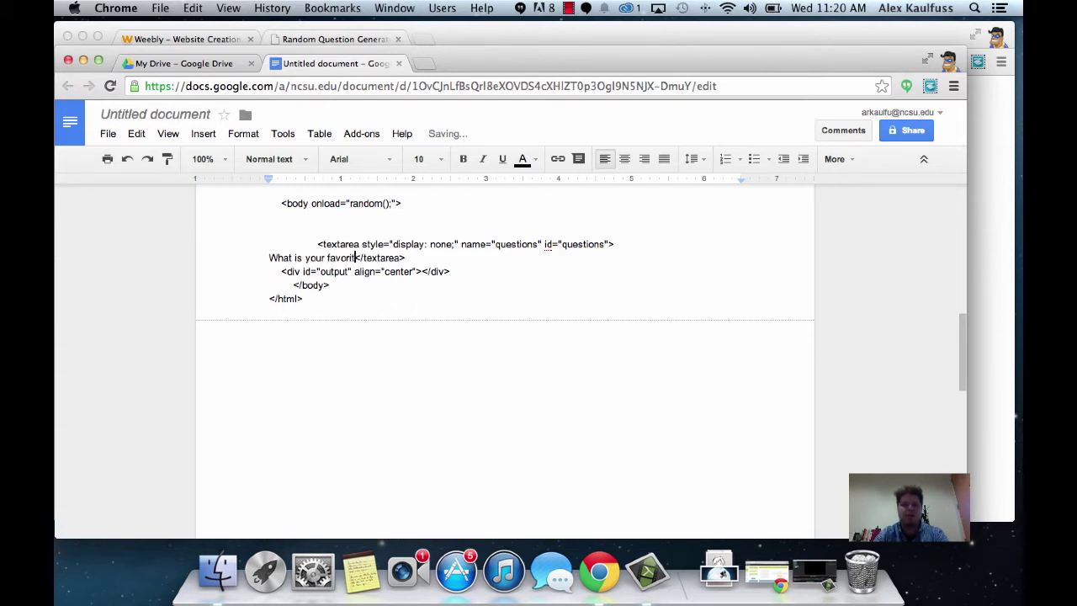
key("Return")
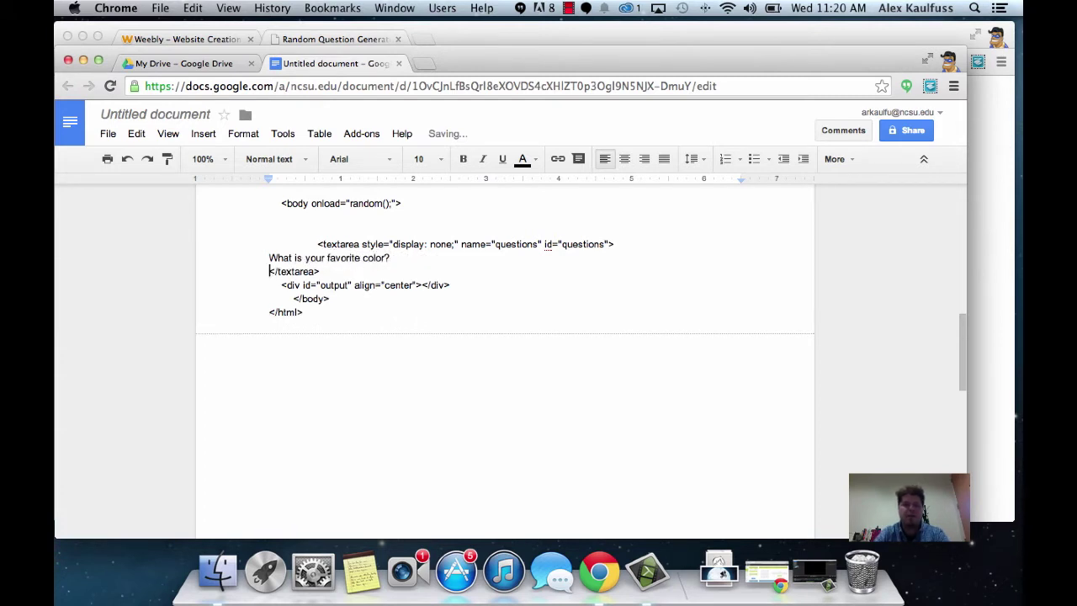
type("Where di you")
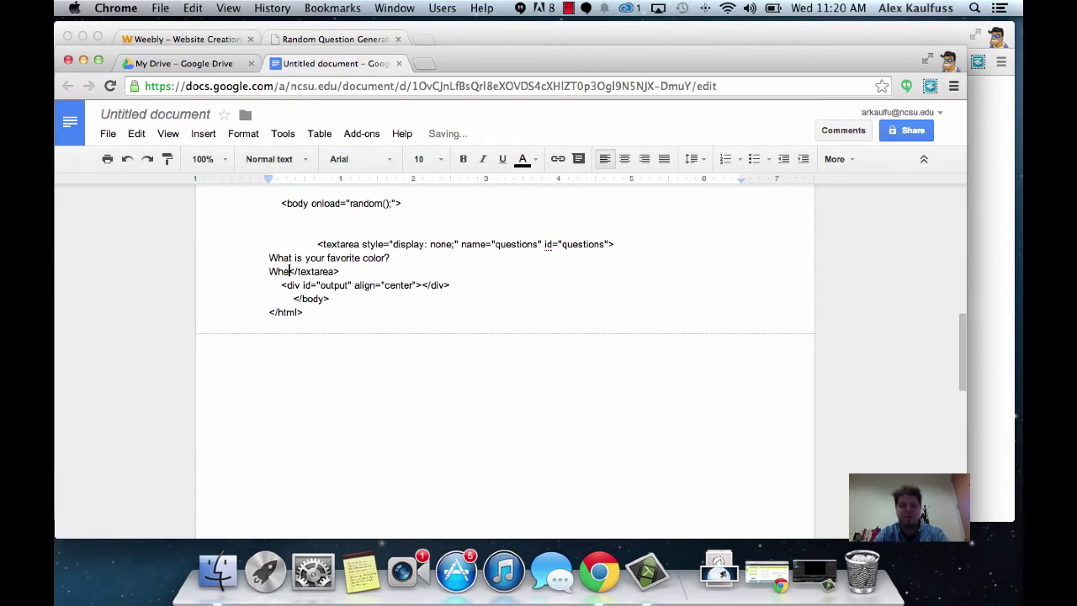
key("BackSpace")
key("BackSpace")
key("BackSpace")
key("BackSpace")
key("BackSpace")
key("BackSpace")
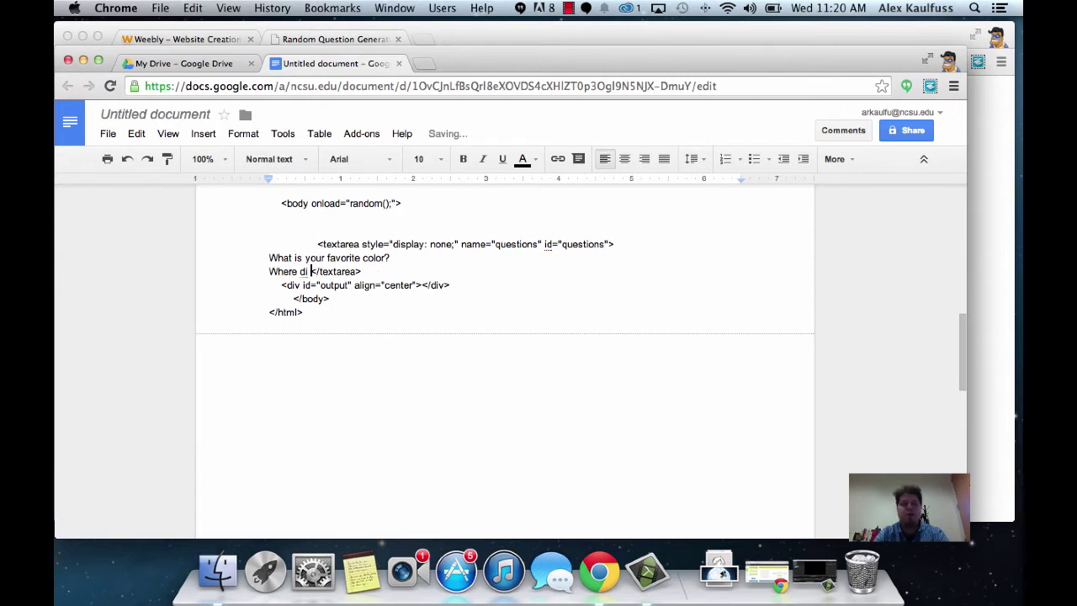
type("o you like")
type(" to go on vac")
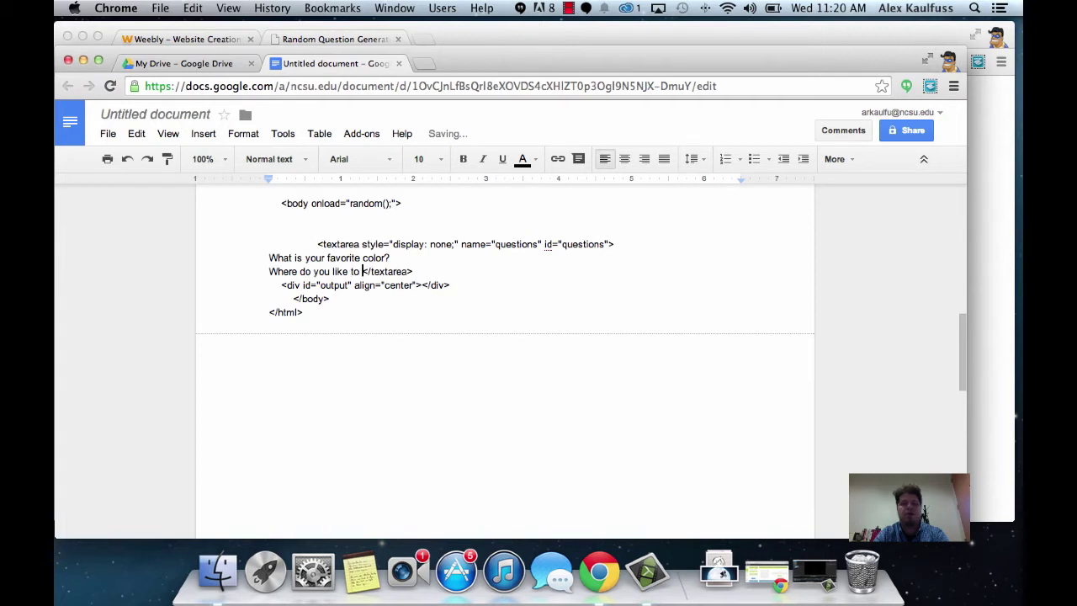
type("ations")
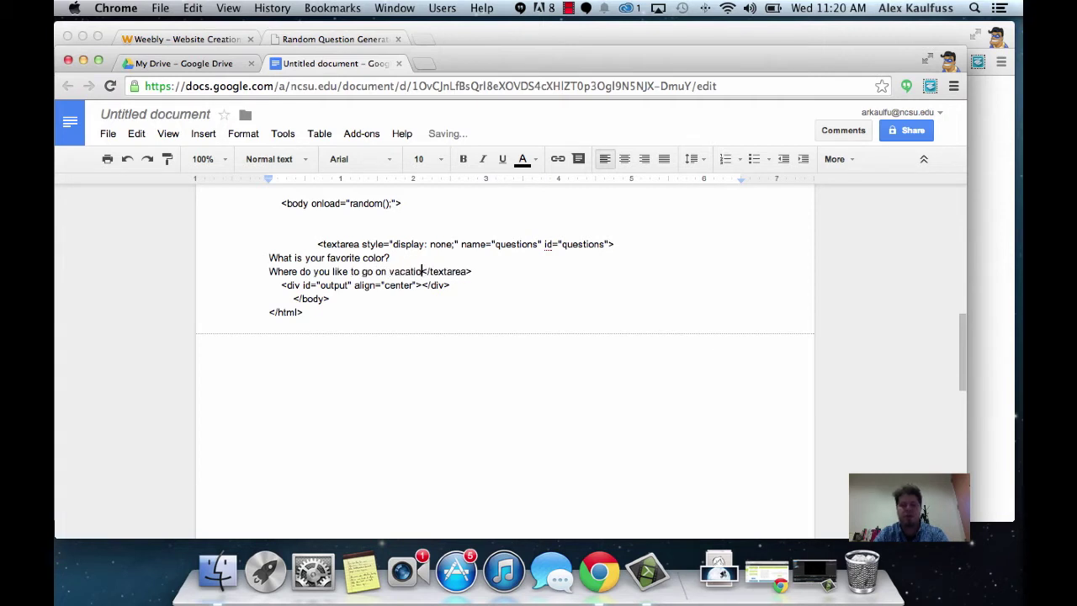
type("?")
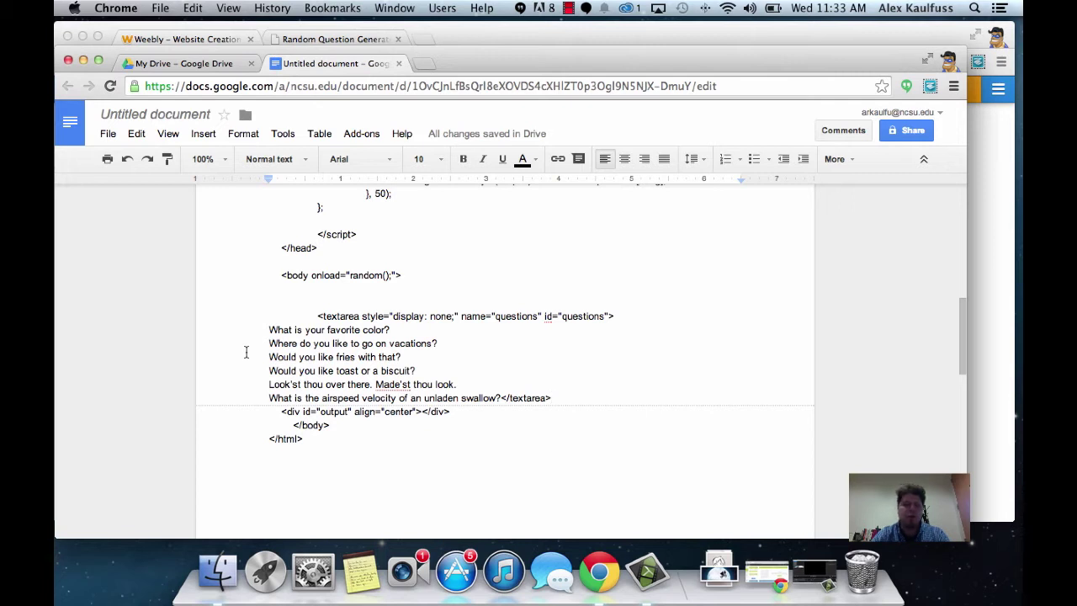
Step: Select all the edited code in the document, then switch to the Weebly editor tab
key("super+a")
key("super+c")
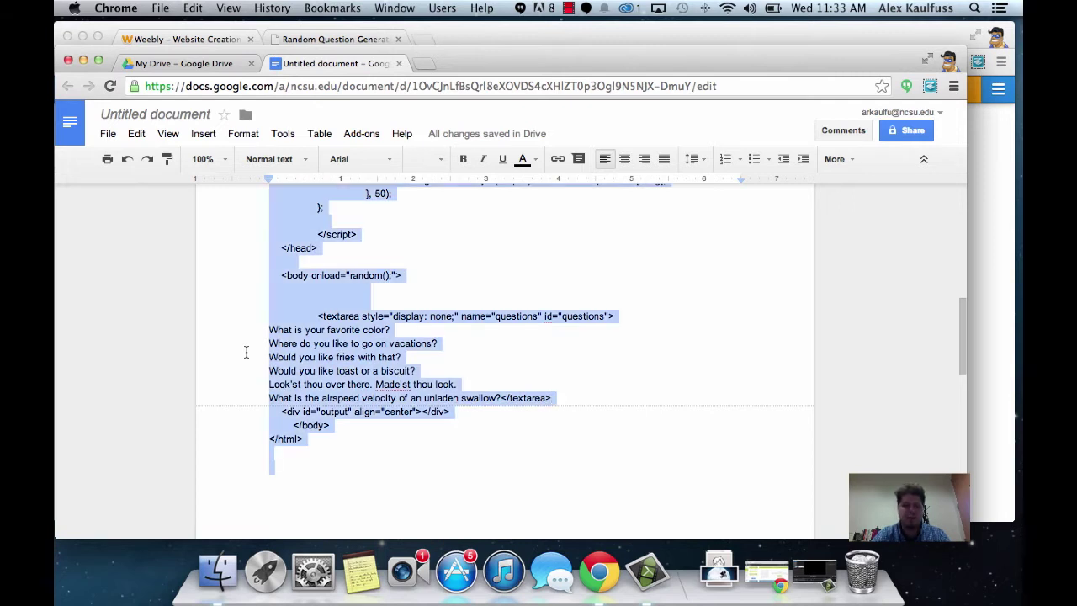
scroll(246, 352, "up", 1)
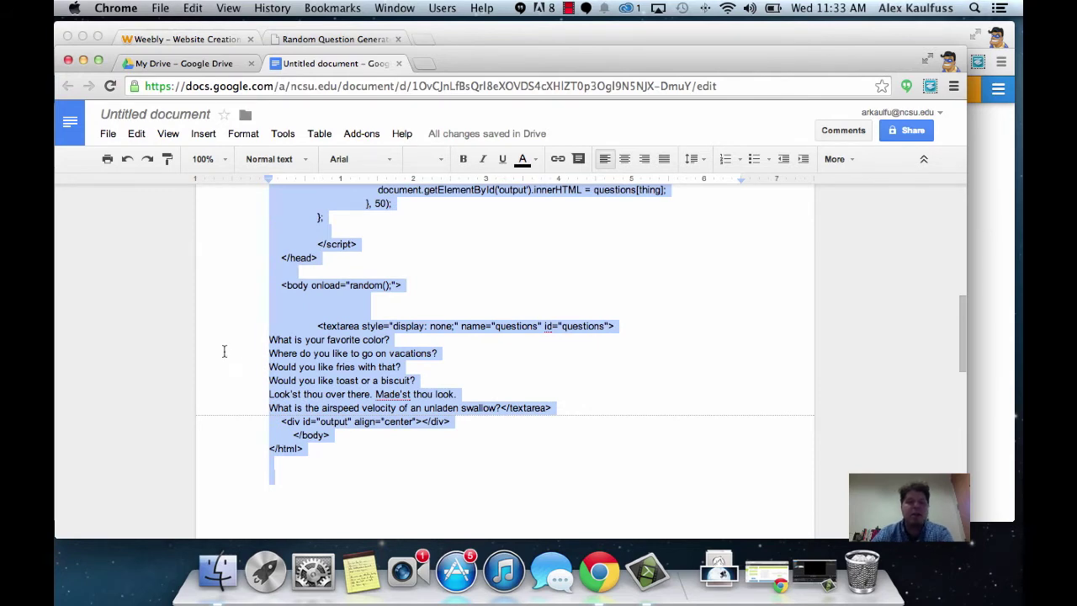
left_click(197, 39)
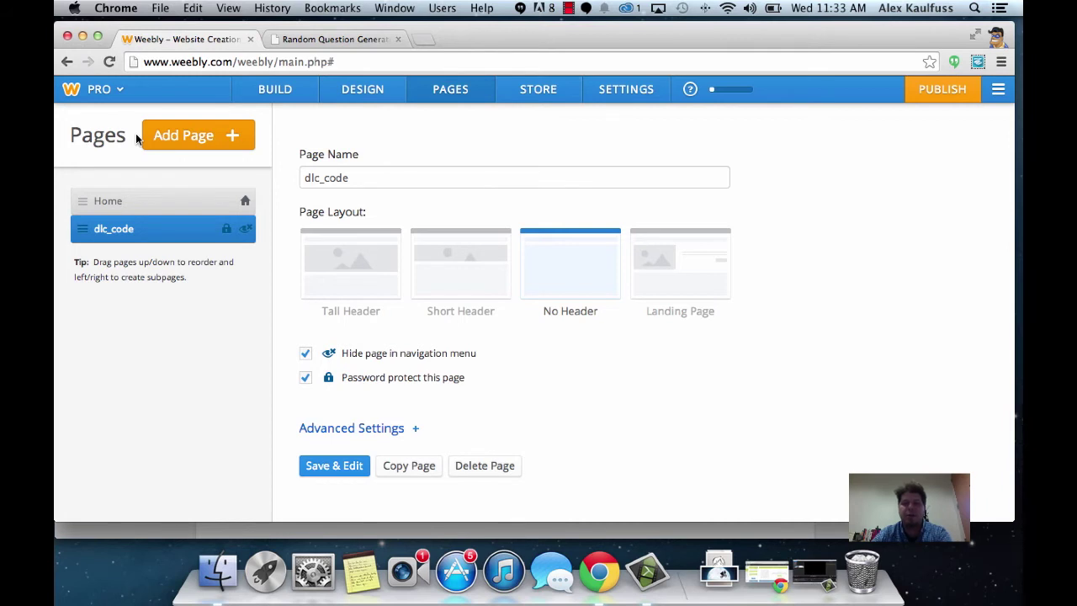
Step: Add a standard page named 'My Code' with the No Header layout and open it for editing
left_click(199, 136)
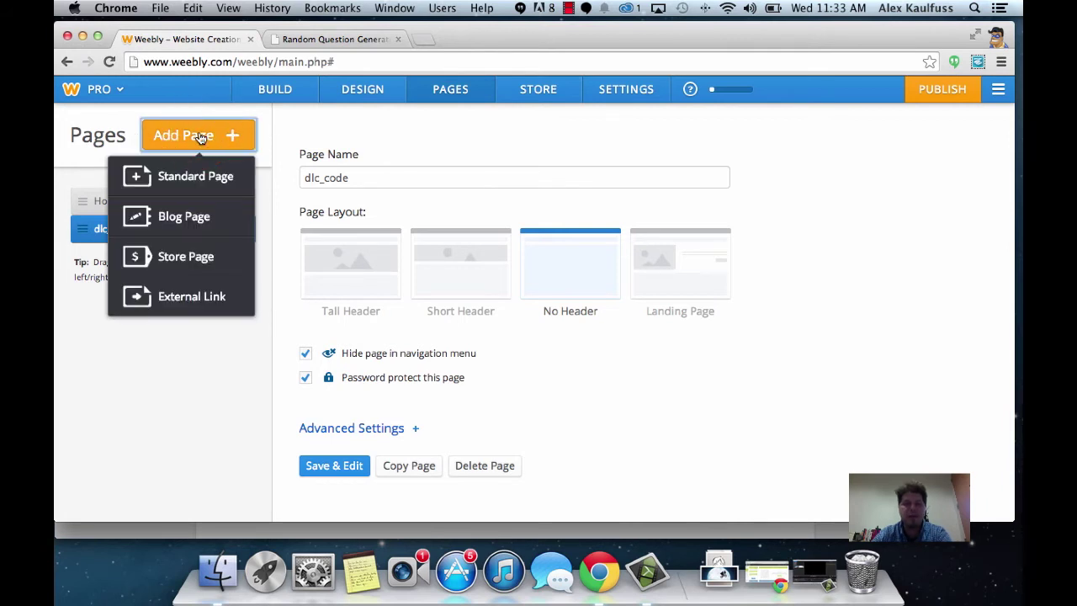
left_click(192, 176)
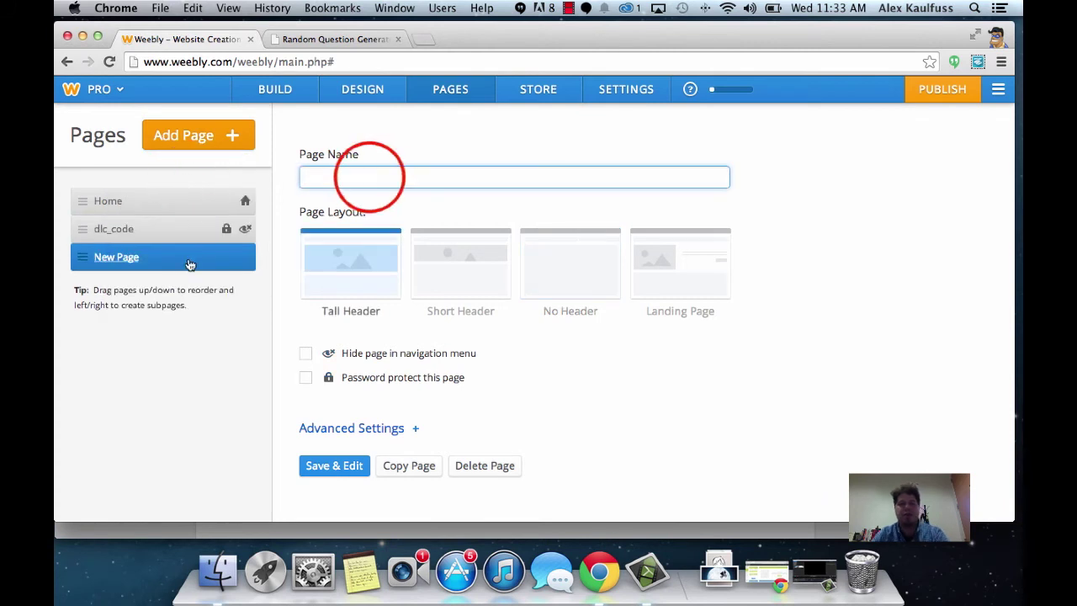
left_click(370, 177)
type("My C")
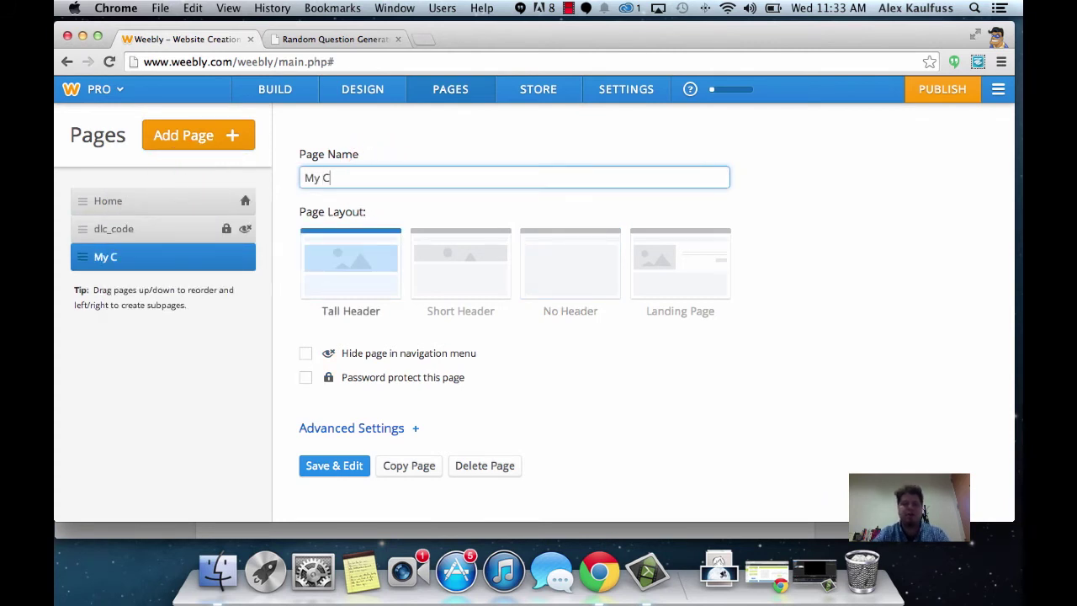
type("ode")
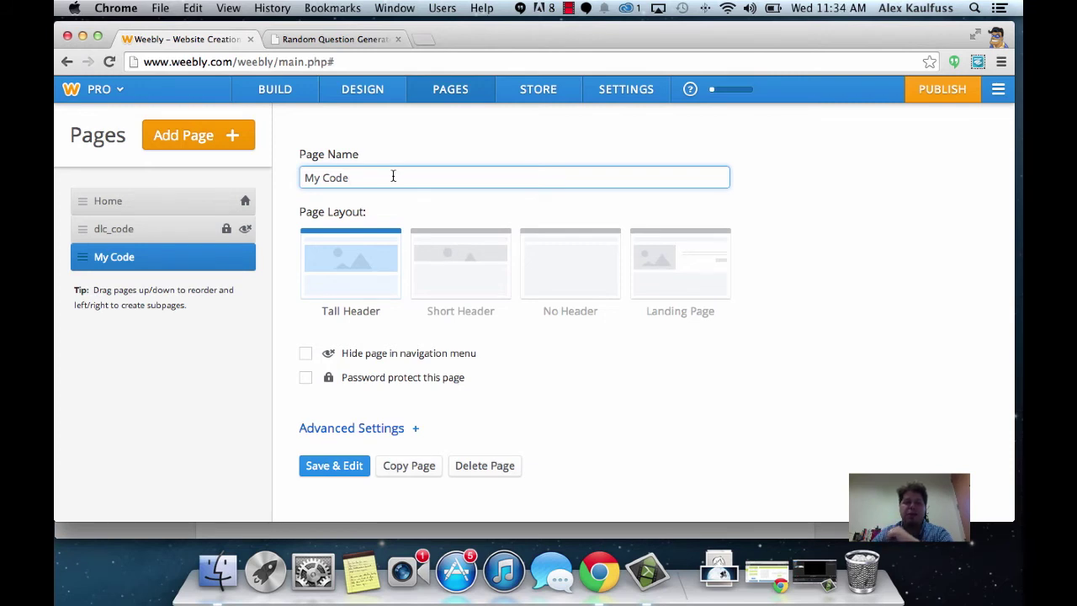
left_click(576, 267)
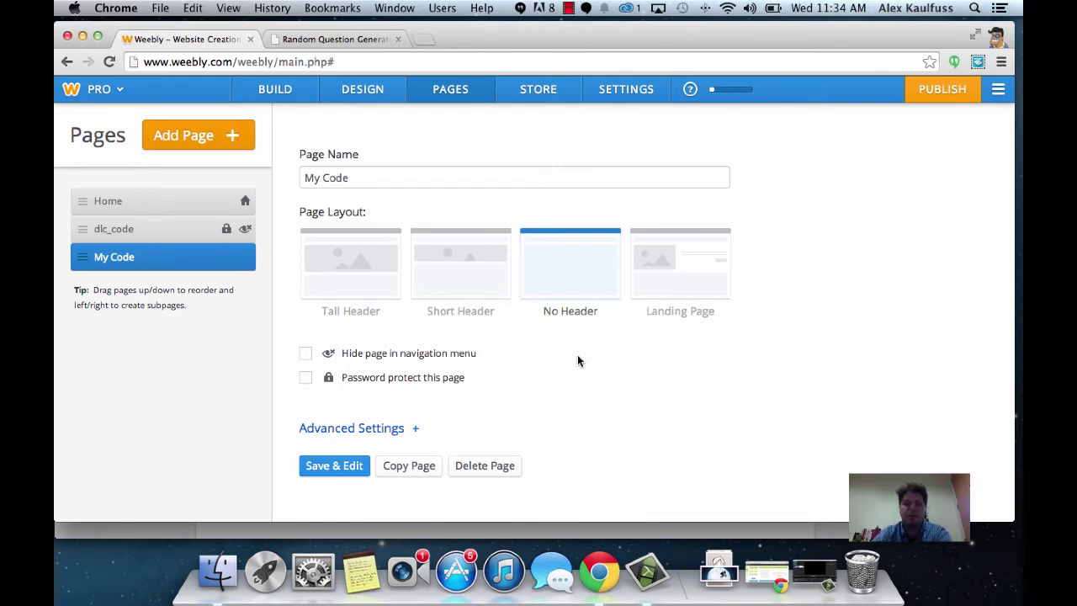
left_click(323, 463)
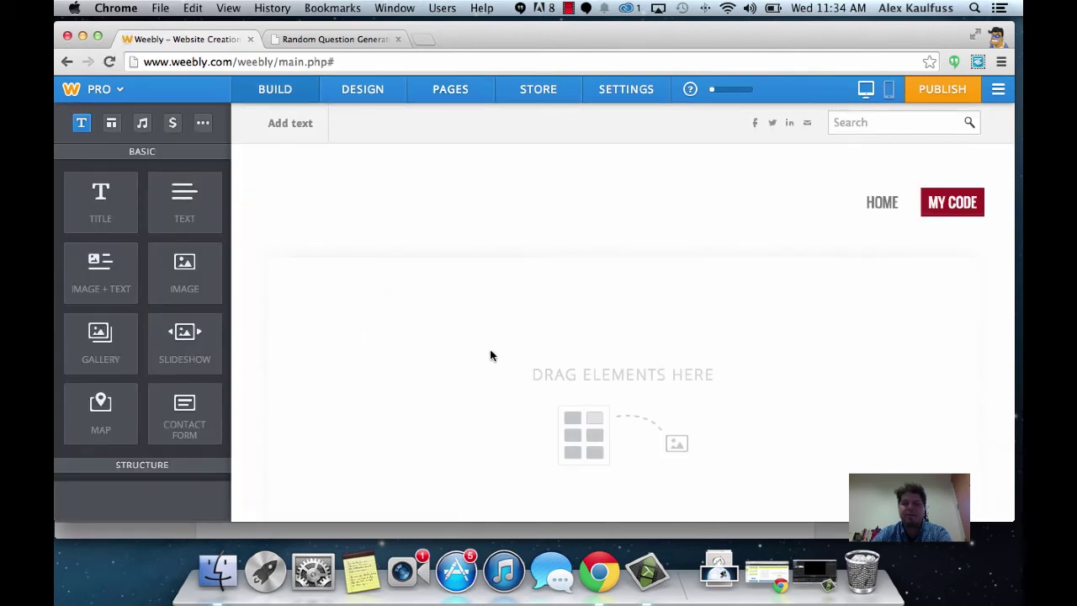
Step: Drop an Embed Code element onto My Code and paste the generator HTML into it
scroll(177, 363, "down", 6)
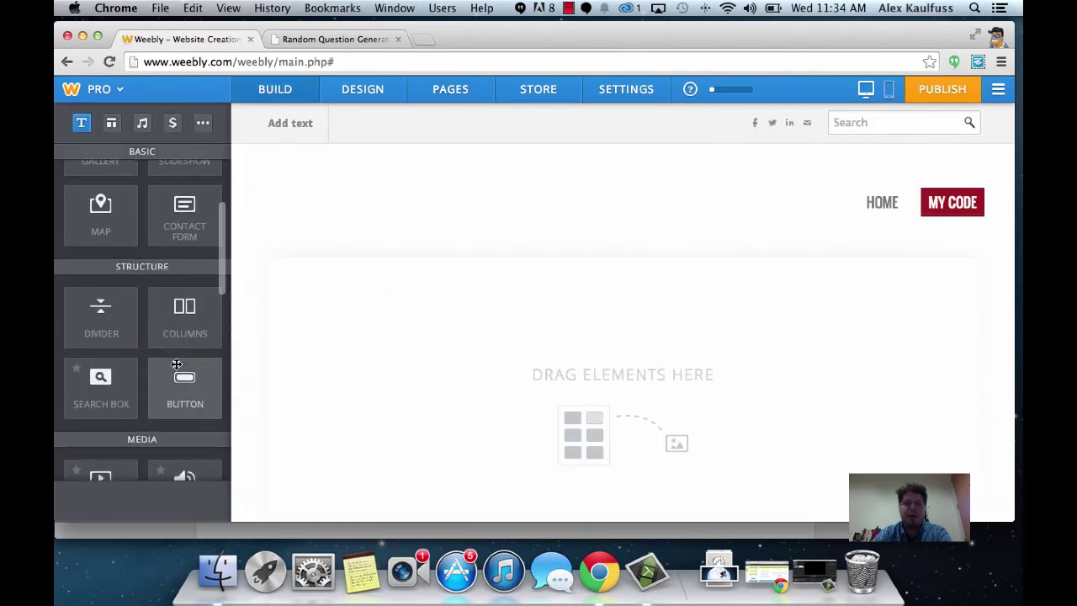
scroll(176, 363, "down", 8)
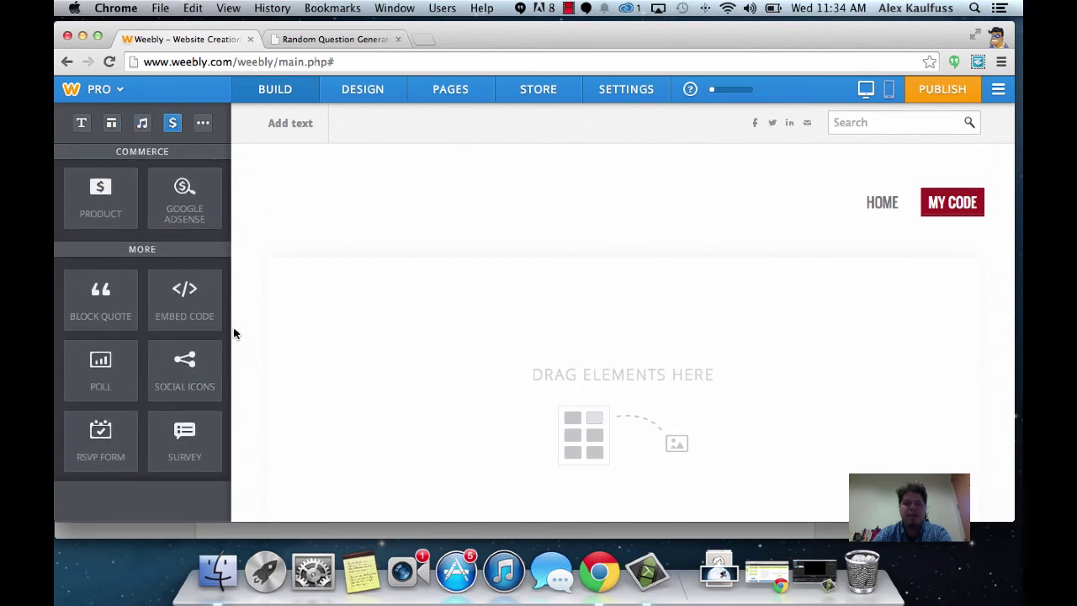
left_click_drag(180, 298, 435, 337)
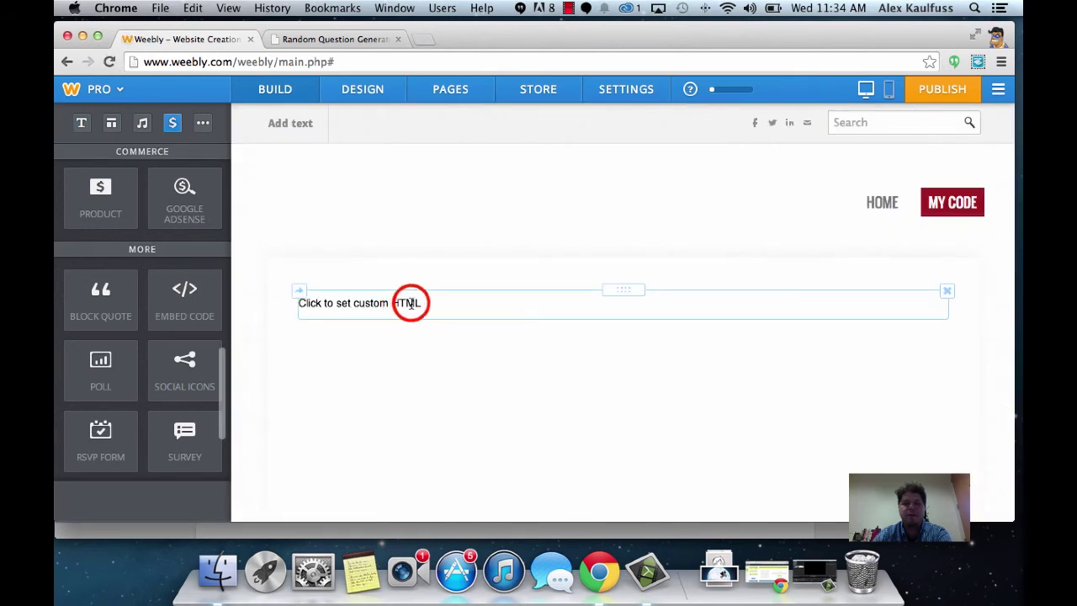
left_click(409, 300)
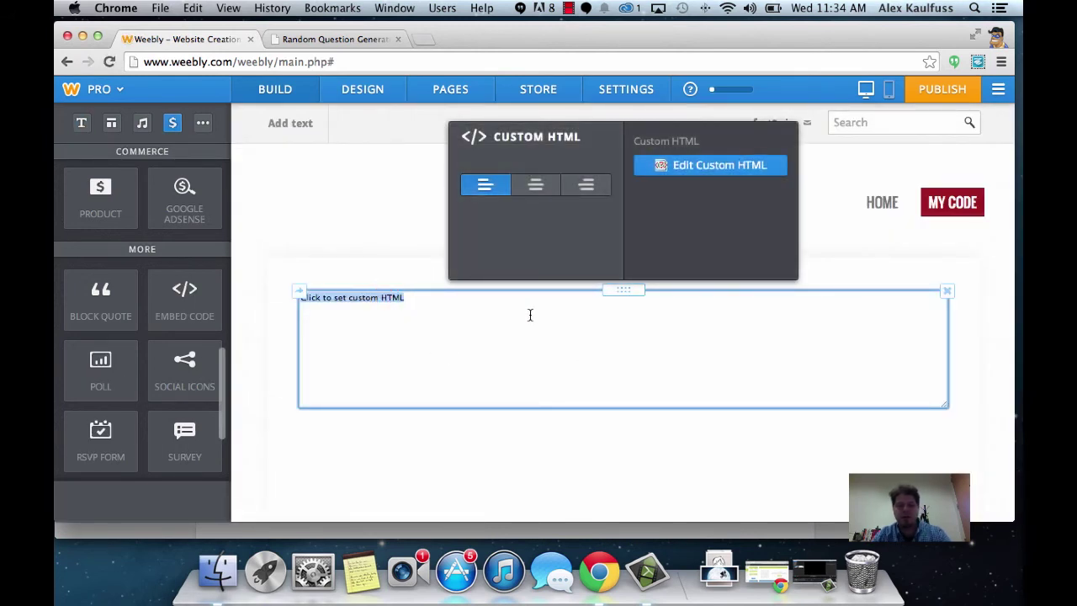
key("super+v")
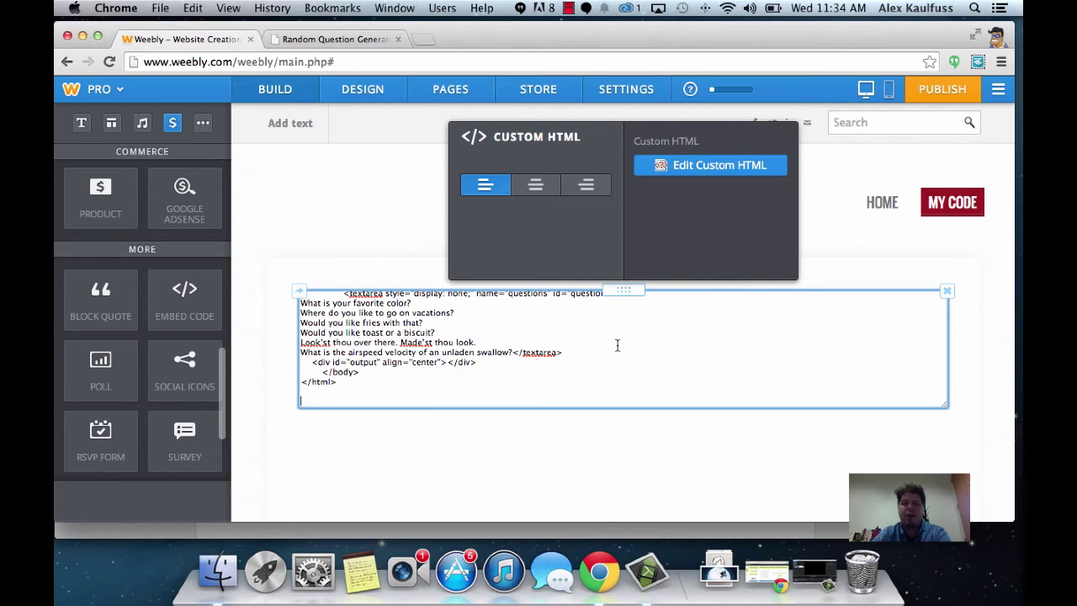
scroll(617, 345, "up", 1)
scroll(616, 344, "up", 20)
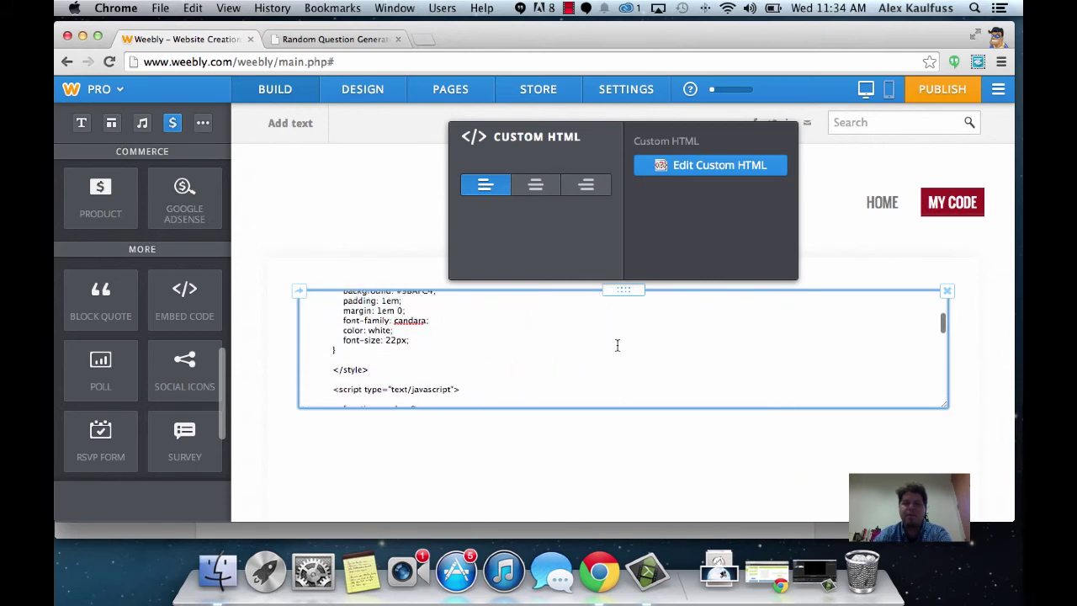
left_click(635, 452)
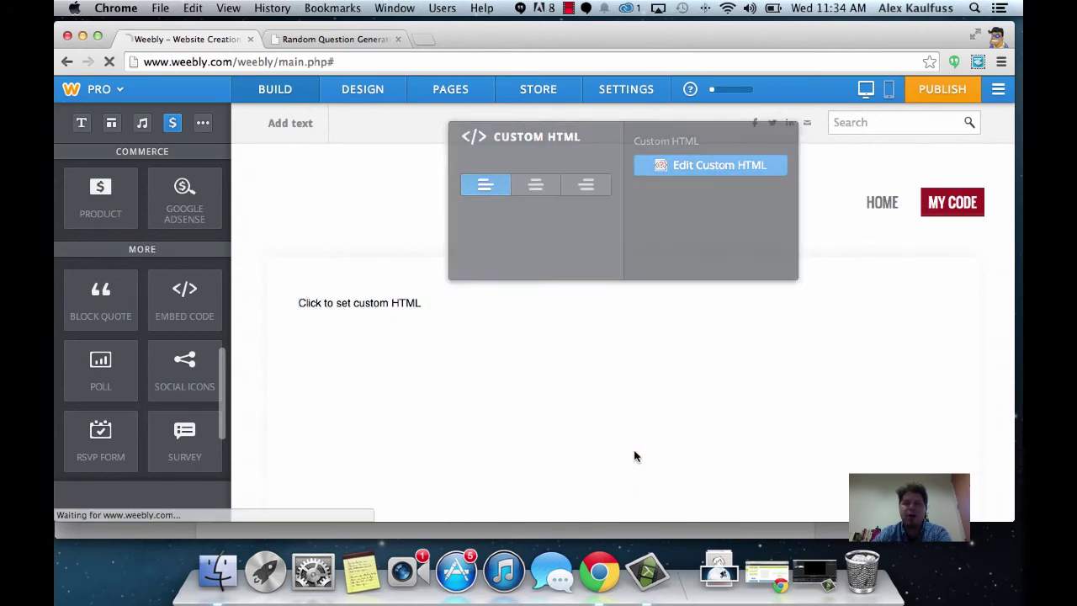
scroll(269, 456, "down", 4)
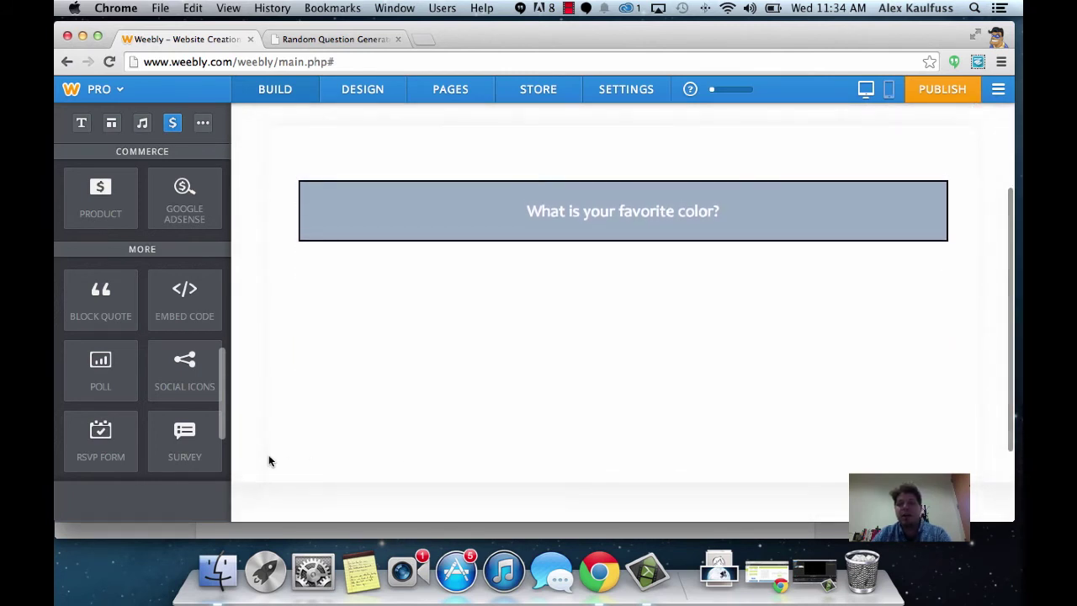
Step: Publish the site with the generator block and dismiss the Website Published confirmation
left_click(395, 266)
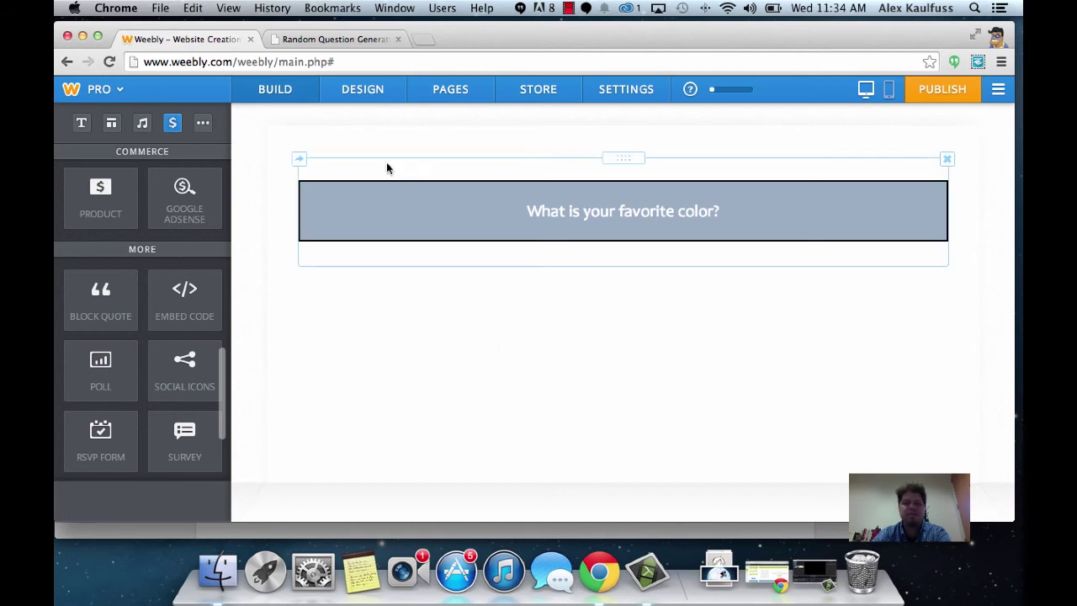
left_click(944, 95)
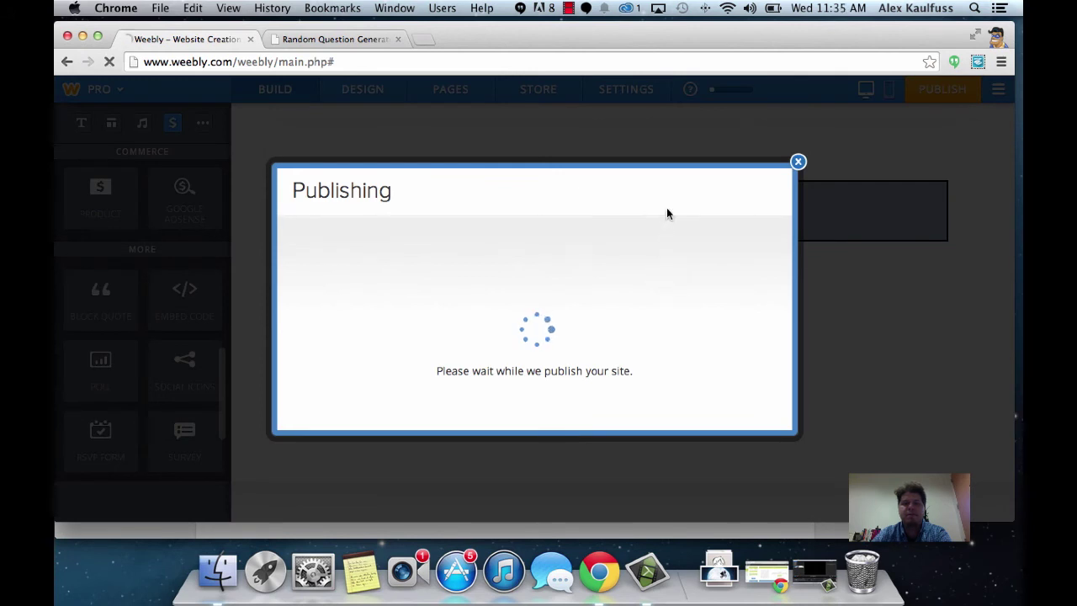
left_click(797, 139)
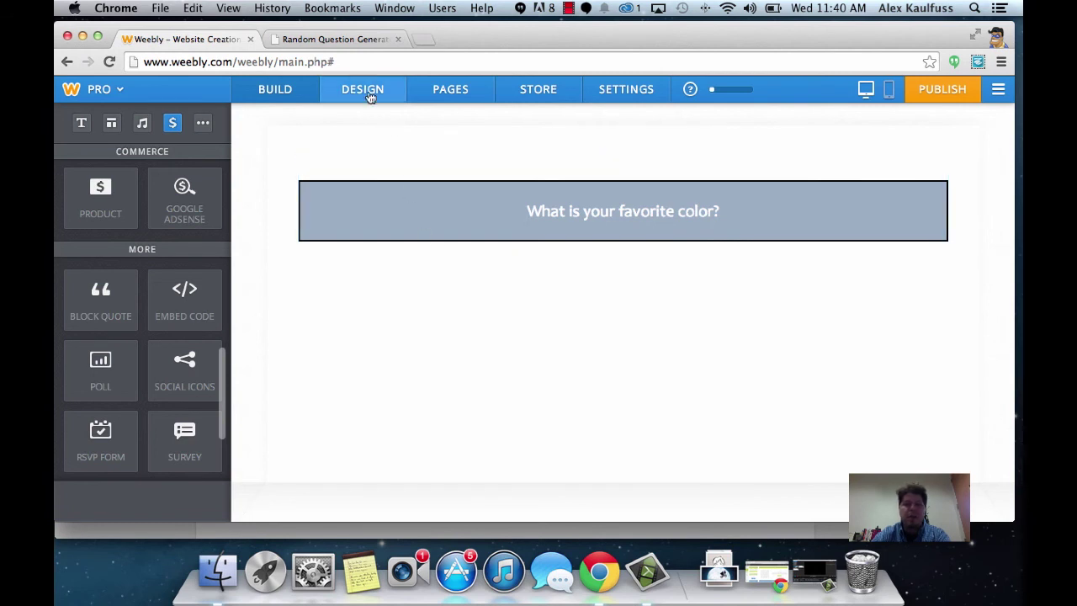
Step: Open the live site and navigate to the My Code page
left_click(343, 41)
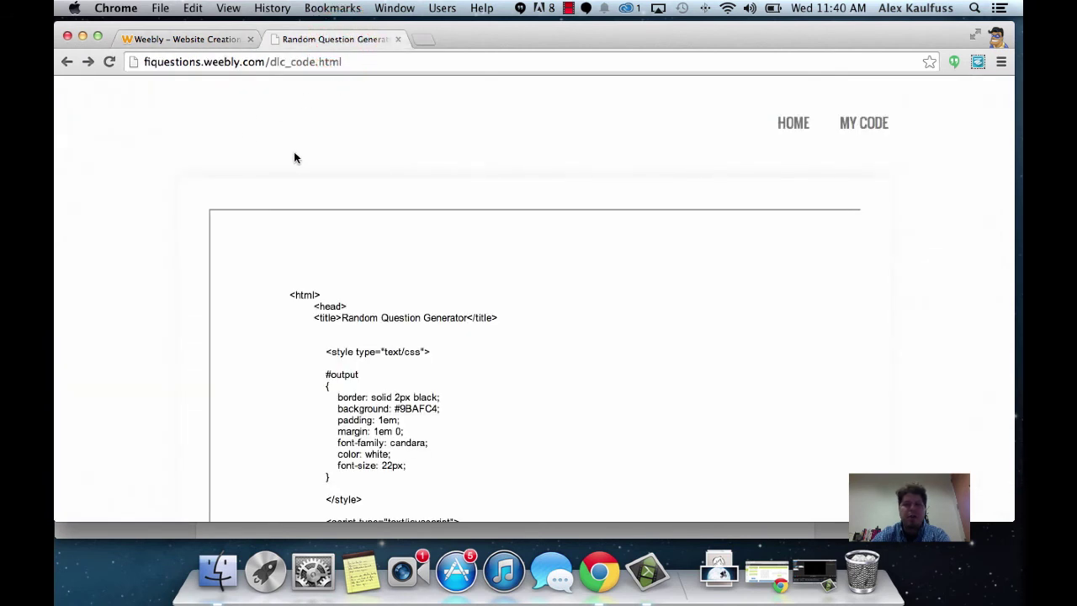
scroll(168, 168, "down", 2)
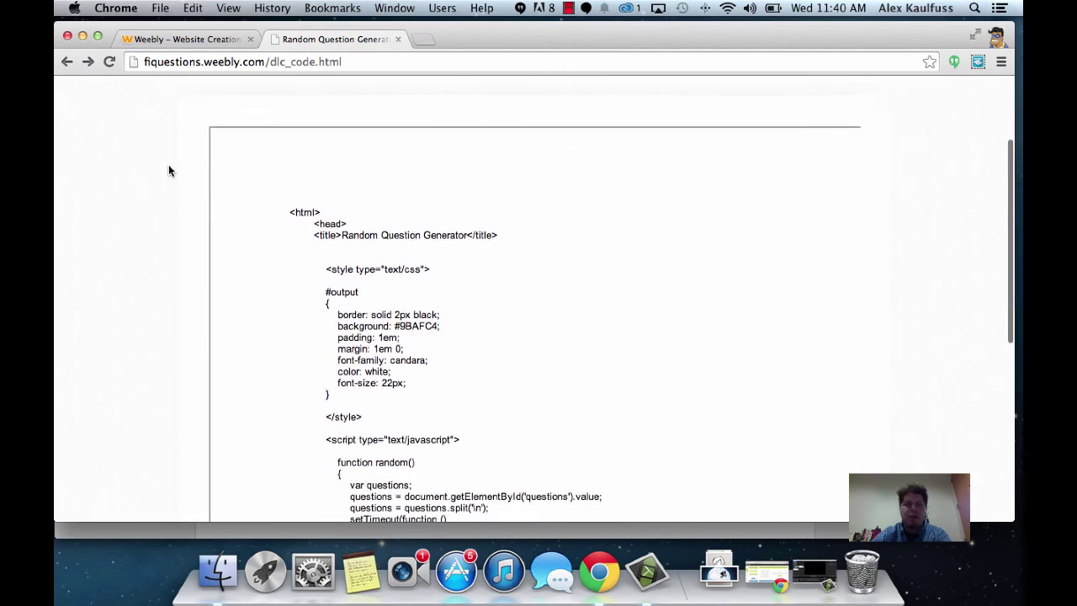
scroll(168, 169, "up", 2)
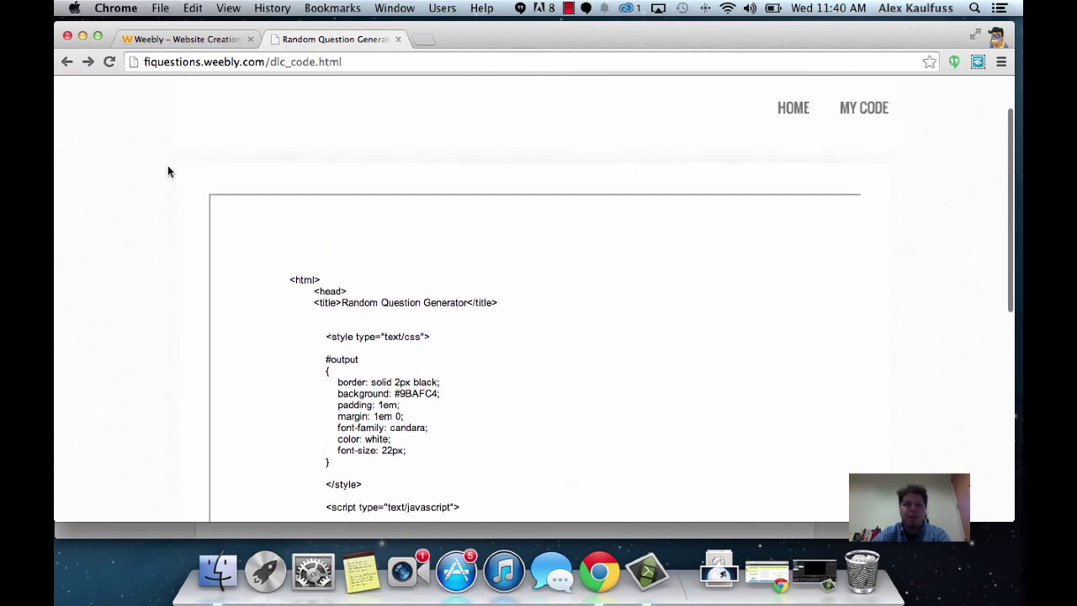
left_click(873, 120)
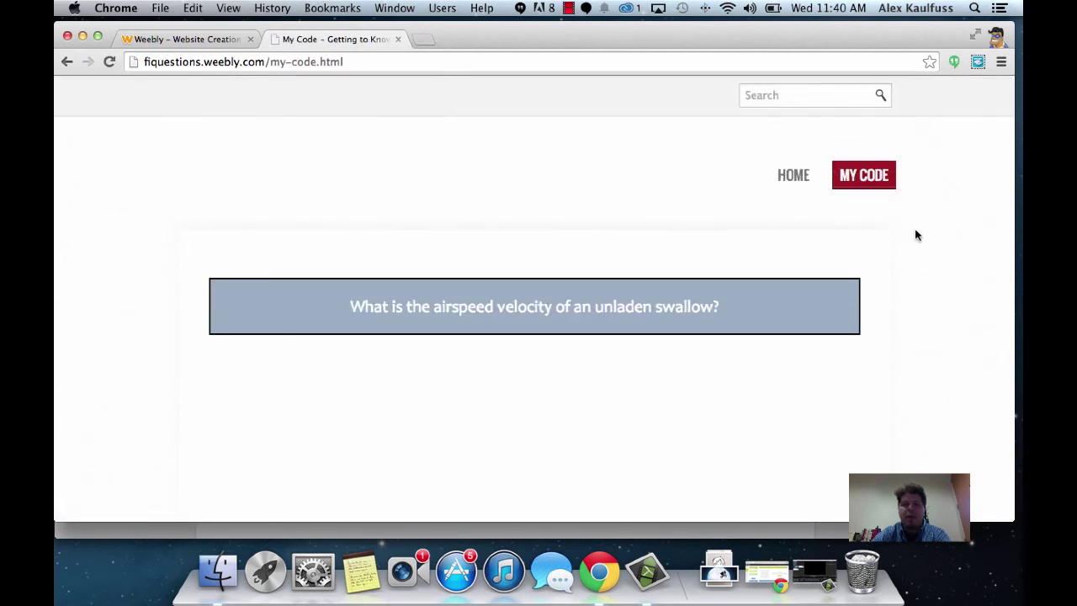
Step: Reload the My Code page twice to see different random questions
scroll(917, 236, "down", 1)
scroll(917, 236, "down", 1)
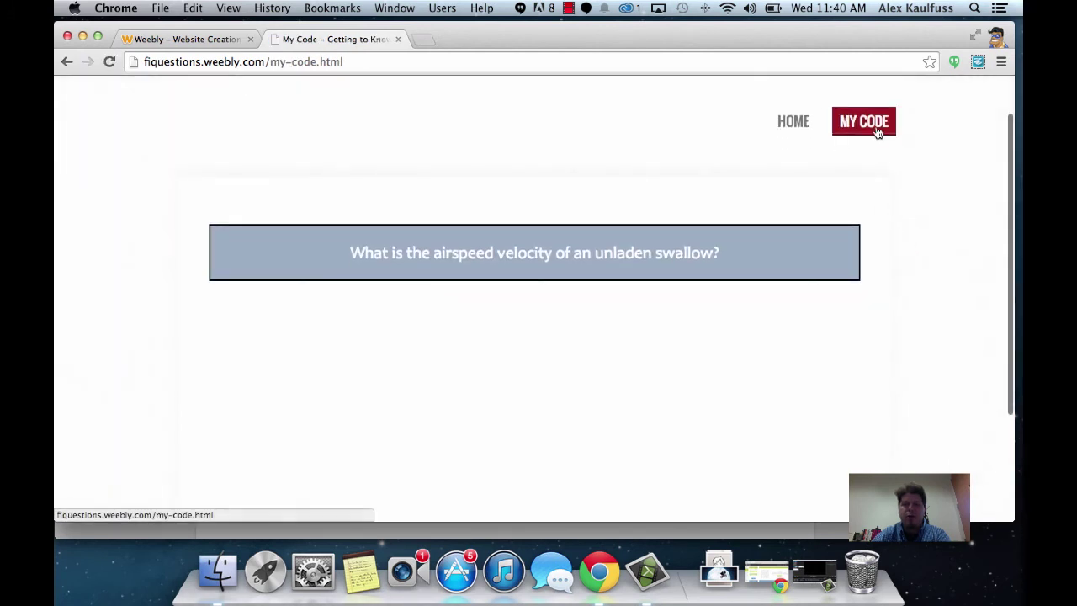
left_click(110, 64)
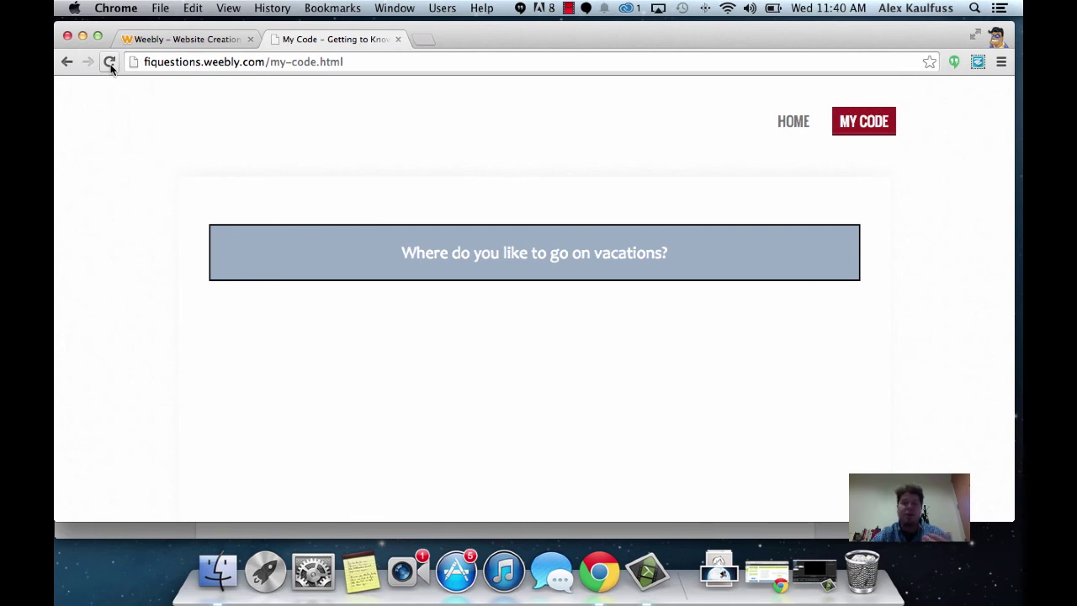
left_click(111, 67)
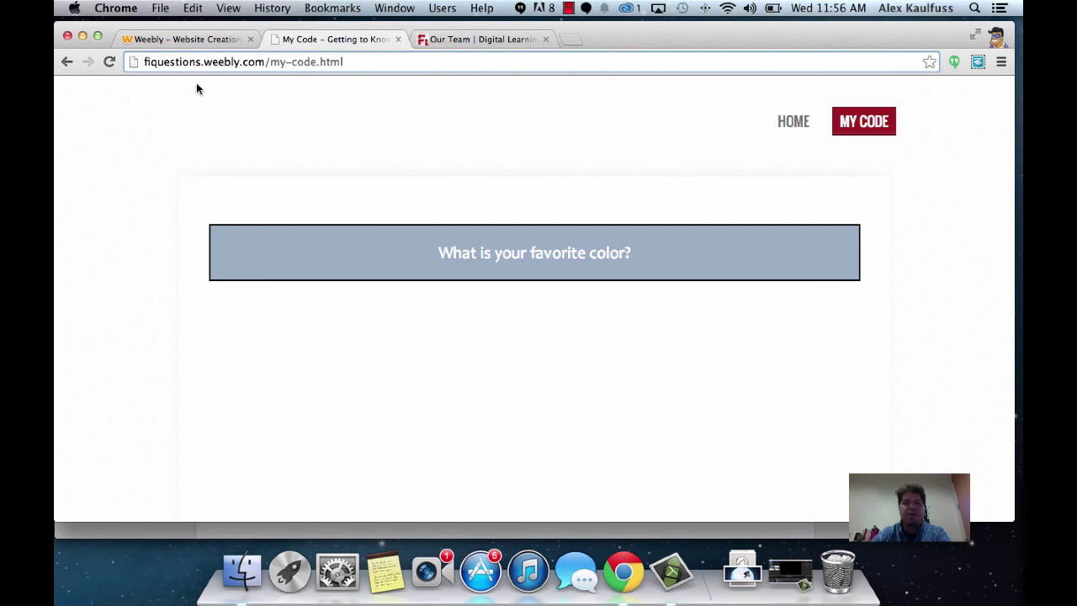
Step: Switch to the Our Team page of the Digital Learning Collaborative site in Chrome
left_click(472, 40)
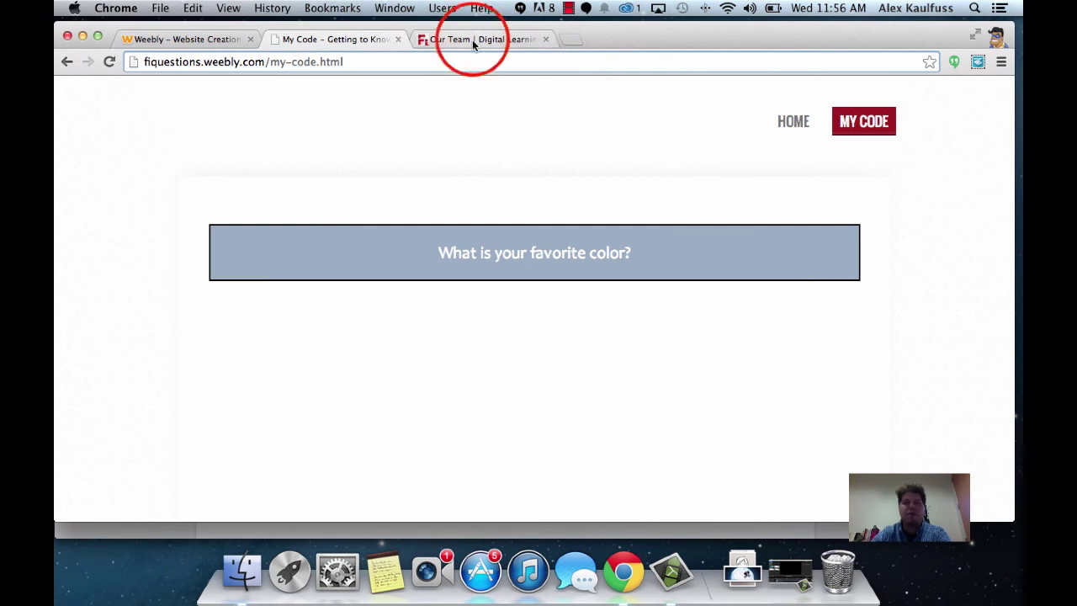